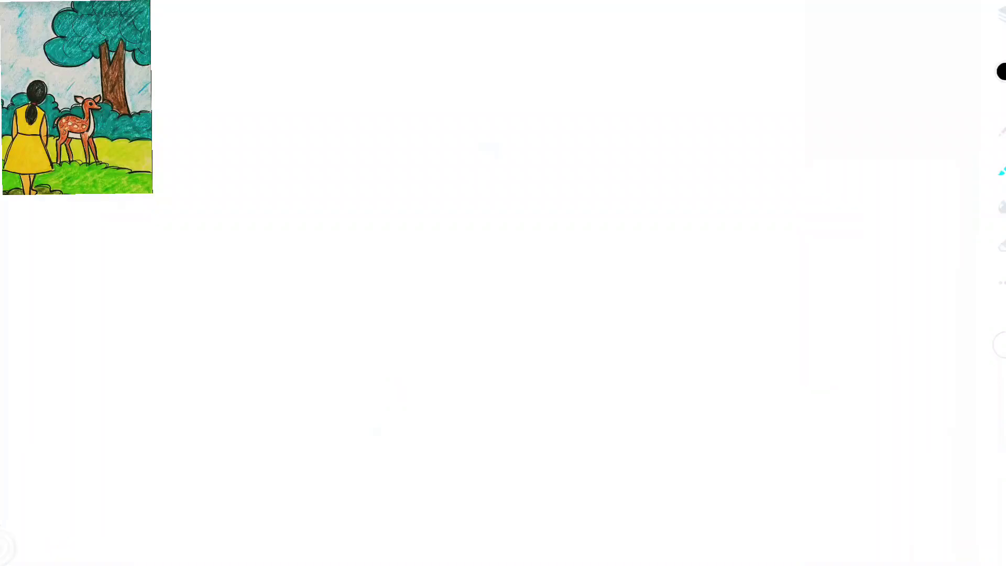
- Draw the girl's round head, ponytail with hair strands, shoulders and bodice sides
mouse_move(291, 266)
left_mouse_down()
mouse_move(297, 280)
mouse_move(283, 266)
mouse_move(353, 218)
mouse_move(346, 178)
mouse_move(281, 176)
mouse_move(278, 260)
mouse_move(294, 345)
mouse_move(272, 367)
left_mouse_up()
mouse_move(272, 279)
left_mouse_down()
mouse_move(258, 307)
mouse_move(261, 356)
mouse_move(268, 320)
mouse_move(281, 333)
left_mouse_up()
mouse_move(293, 294)
left_mouse_down()
mouse_move(292, 326)
mouse_move(294, 288)
mouse_move(345, 314)
left_mouse_up()
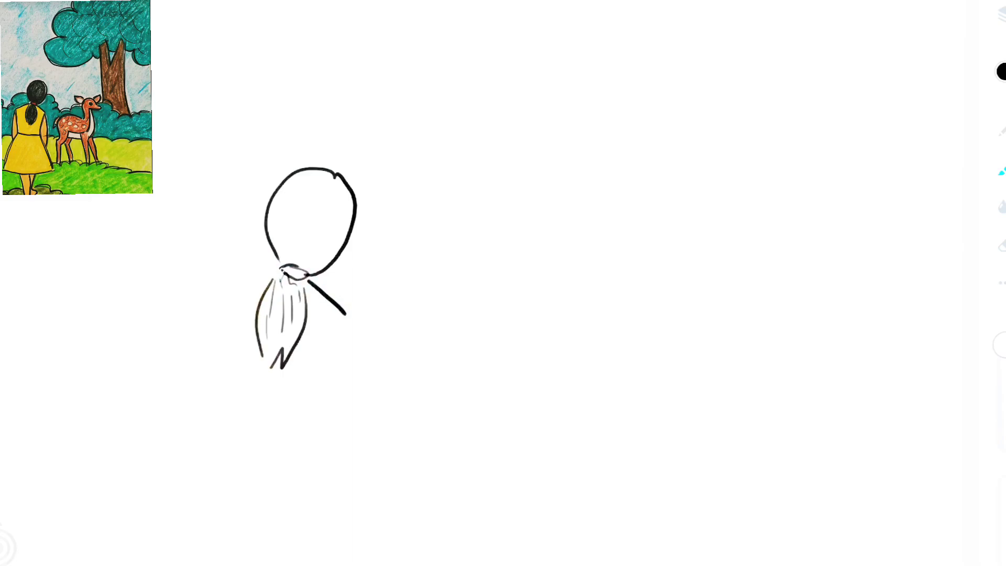
mouse_move(272, 271)
left_mouse_down()
mouse_move(227, 290)
mouse_move(220, 399)
left_mouse_up()
mouse_move(341, 320)
left_mouse_down()
mouse_move(318, 406)
mouse_move(220, 404)
left_mouse_up()
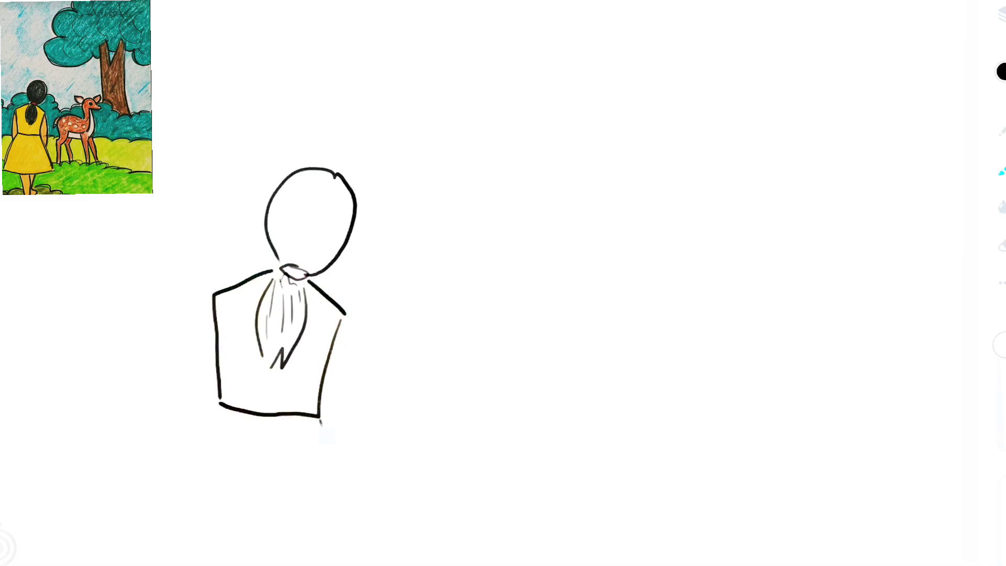
- Add the flared skirt sides, both arms beside the body, and the skirt hem line
left_click_drag(321, 420, 373, 565)
left_click_drag(216, 413, 154, 563)
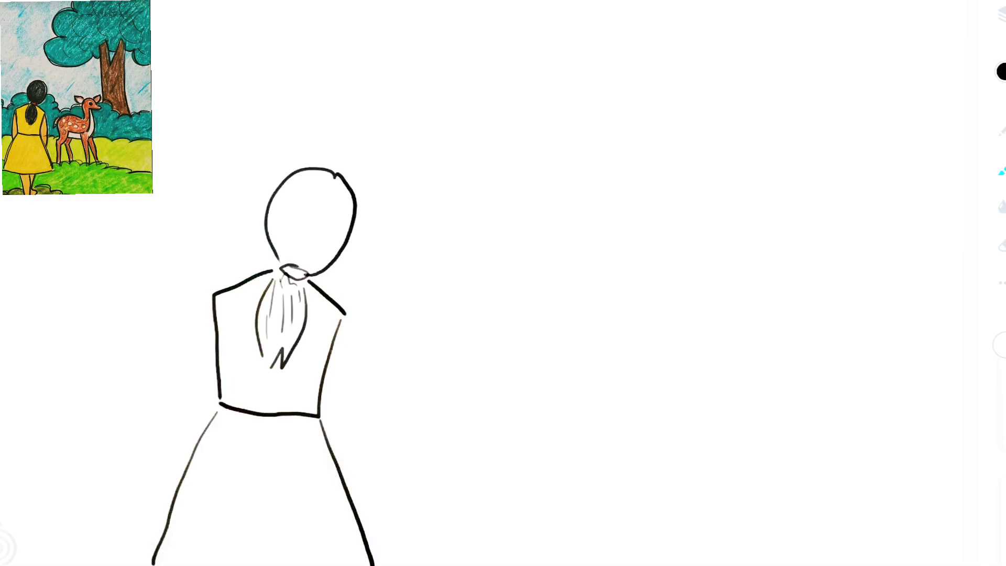
left_click_drag(345, 321, 346, 466)
left_click_drag(208, 310, 200, 427)
left_click_drag(159, 519, 370, 527)
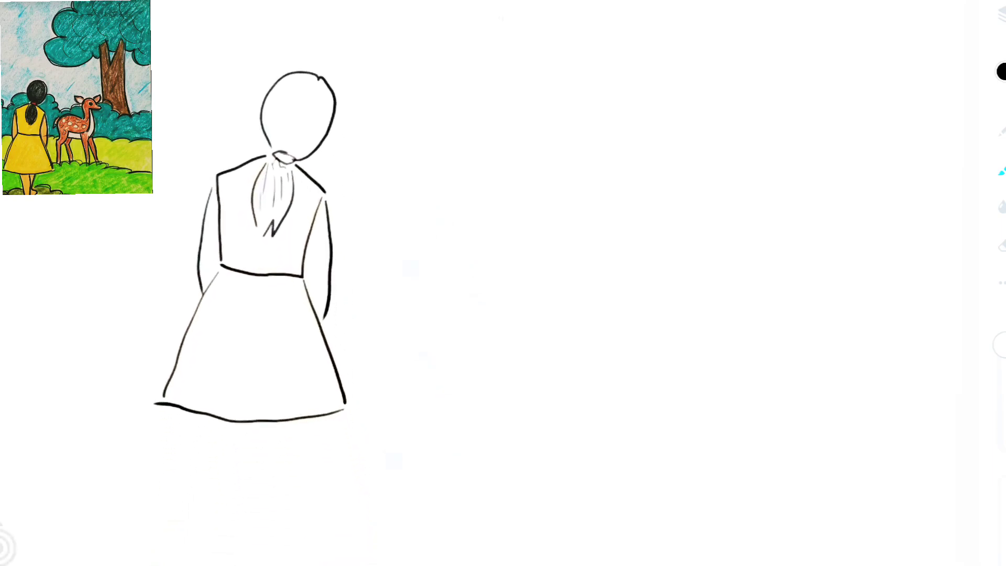
- Draw both legs and feet below the skirt, with ground strokes around the feet
mouse_move(319, 453)
left_mouse_down()
mouse_move(318, 563)
mouse_move(270, 555)
mouse_move(295, 544)
left_mouse_up()
left_click_drag(280, 455, 296, 558)
left_click_drag(341, 448, 320, 542)
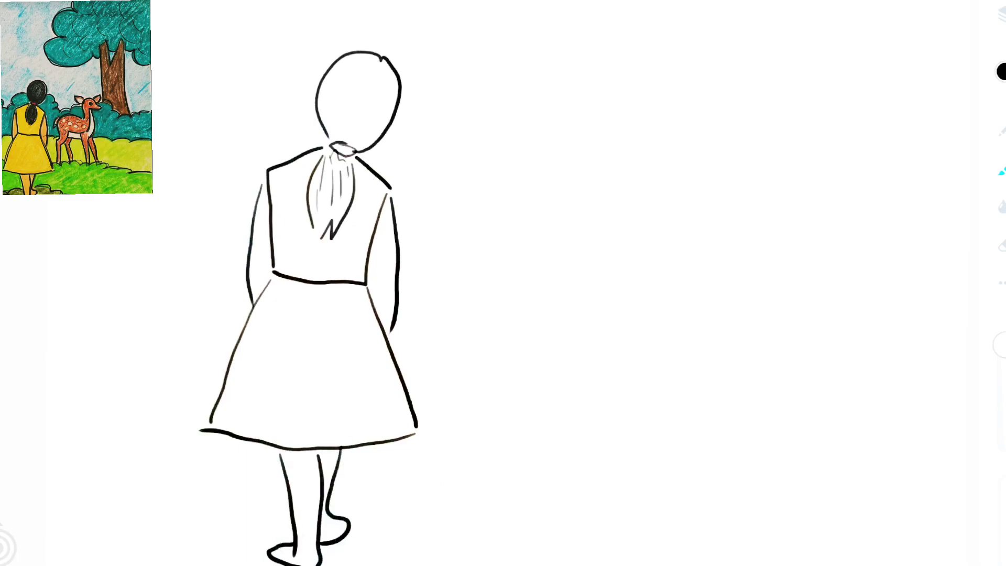
mouse_move(180, 541)
left_mouse_down()
mouse_move(241, 511)
mouse_move(286, 513)
left_mouse_up()
mouse_move(344, 500)
left_mouse_down()
mouse_move(575, 564)
mouse_move(621, 565)
left_mouse_up()
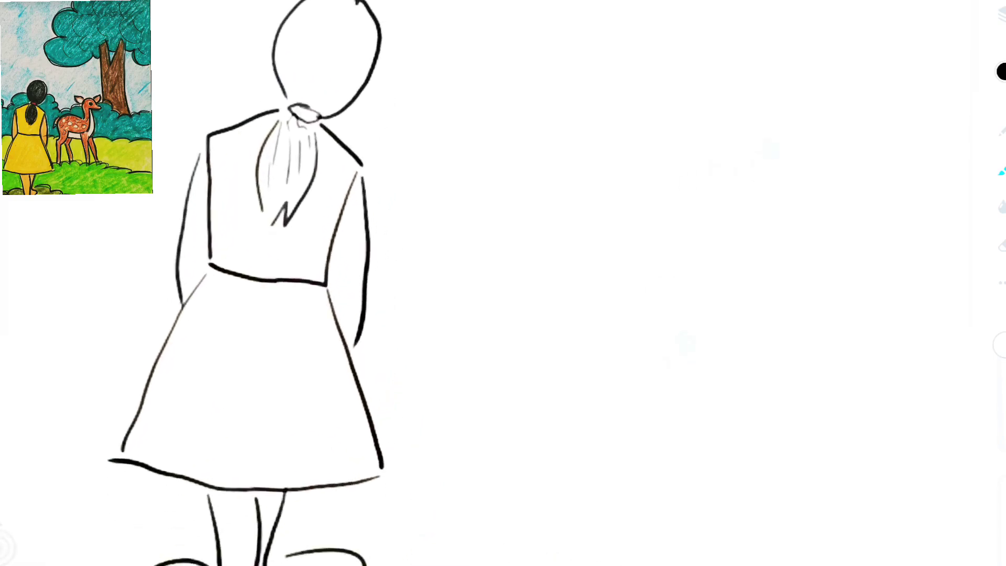
- Outline the deer's snout and head, with both ears and a spiral eye
mouse_move(640, 154)
left_mouse_down()
mouse_move(586, 200)
mouse_move(561, 296)
left_mouse_up()
mouse_move(632, 149)
left_mouse_down()
mouse_move(618, 116)
mouse_move(556, 126)
mouse_move(550, 223)
left_mouse_up()
mouse_move(618, 109)
left_mouse_down()
mouse_move(650, 94)
mouse_move(629, 141)
left_mouse_up()
mouse_move(559, 103)
left_mouse_down()
mouse_move(516, 105)
mouse_move(541, 134)
left_mouse_up()
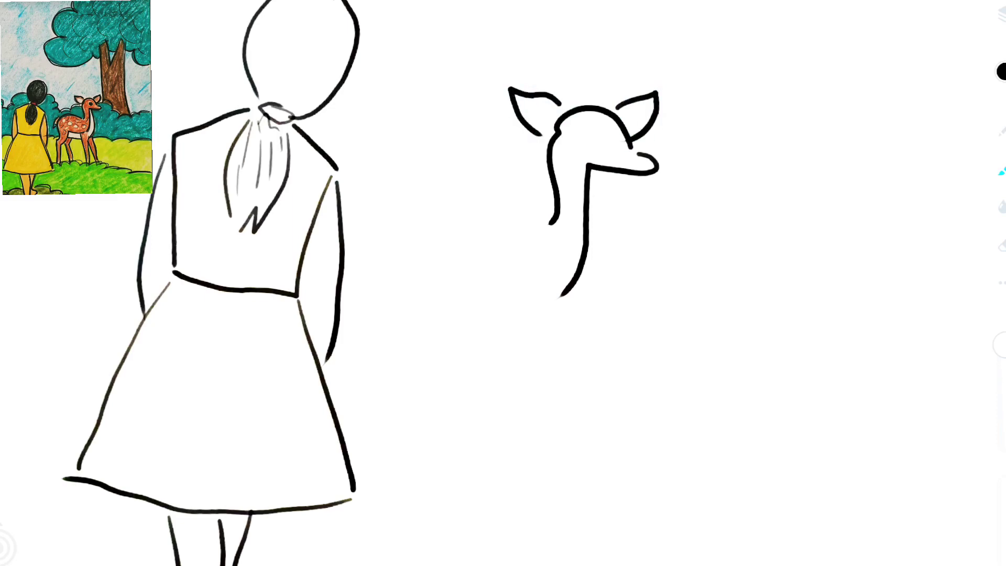
mouse_move(600, 140)
left_mouse_down()
mouse_move(594, 147)
mouse_move(603, 132)
left_mouse_up()
- Draw the front of the deer's long neck and its front legs
mouse_move(601, 167)
left_mouse_down()
mouse_move(611, 230)
mouse_move(566, 342)
mouse_move(610, 414)
mouse_move(612, 461)
left_mouse_up()
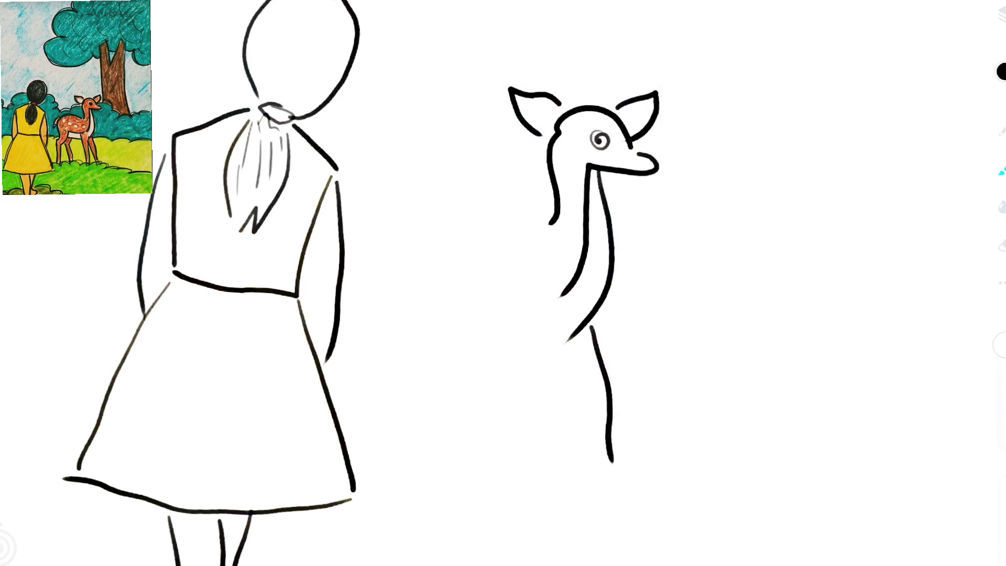
left_click_drag(568, 348, 601, 461)
left_click_drag(566, 348, 566, 480)
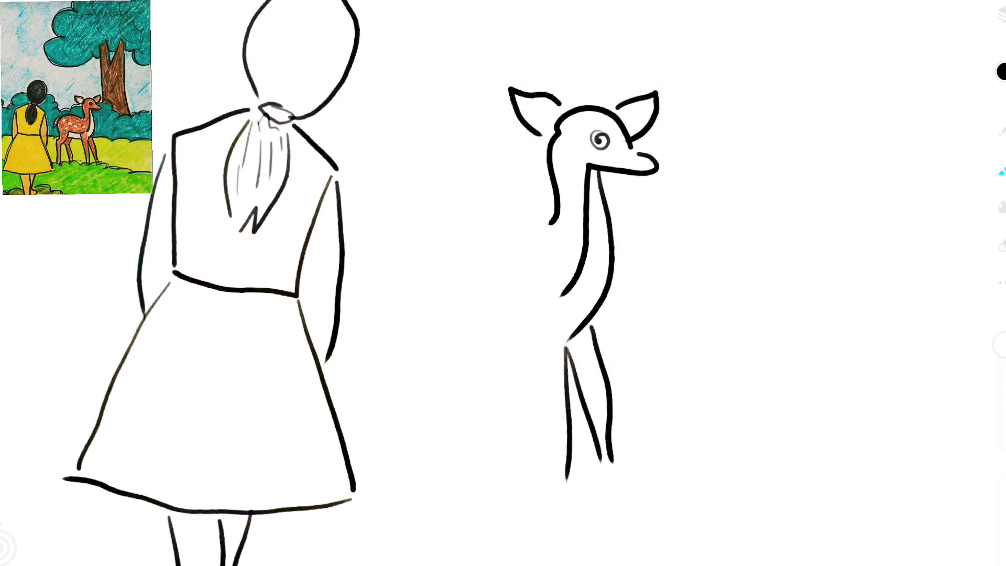
left_click_drag(528, 308, 550, 471)
- Draw the deer's back, hind legs, belly line and tail
mouse_move(565, 290)
left_mouse_down()
mouse_move(506, 298)
mouse_move(460, 285)
mouse_move(412, 358)
mouse_move(398, 482)
left_mouse_up()
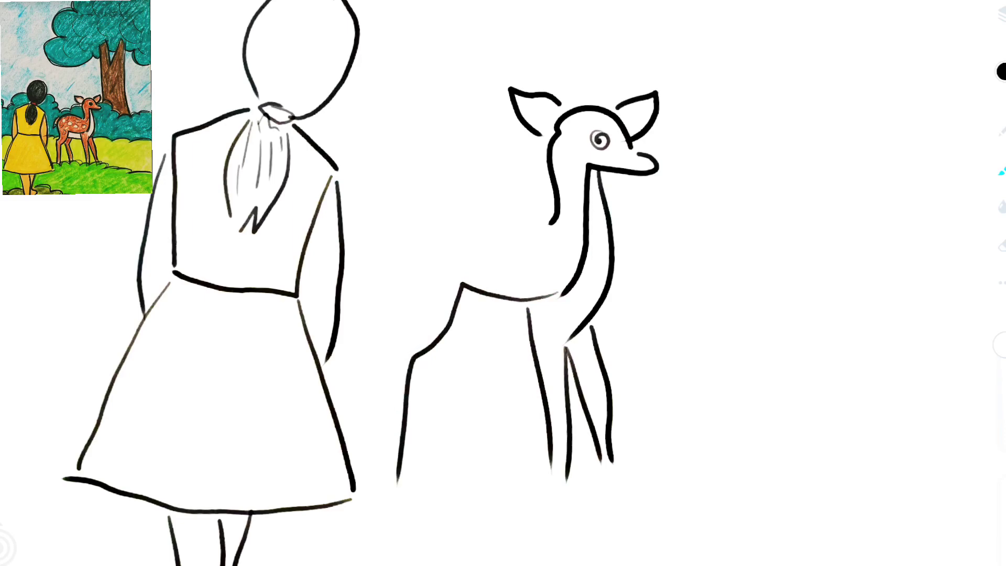
mouse_move(545, 217)
left_mouse_down()
mouse_move(514, 204)
mouse_move(403, 225)
mouse_move(411, 315)
mouse_move(380, 461)
left_mouse_up()
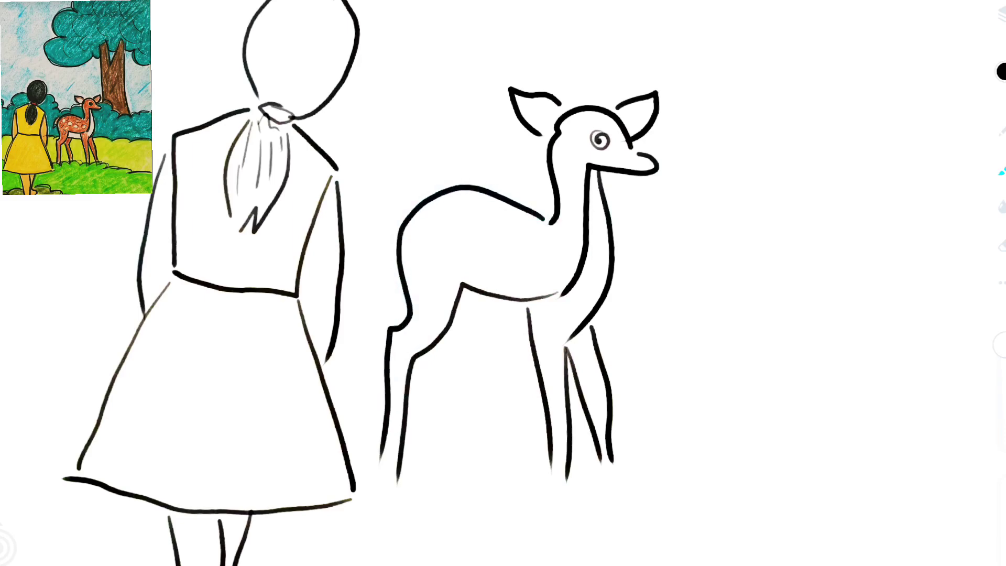
mouse_move(454, 319)
left_mouse_down()
mouse_move(524, 333)
mouse_move(475, 444)
left_mouse_up()
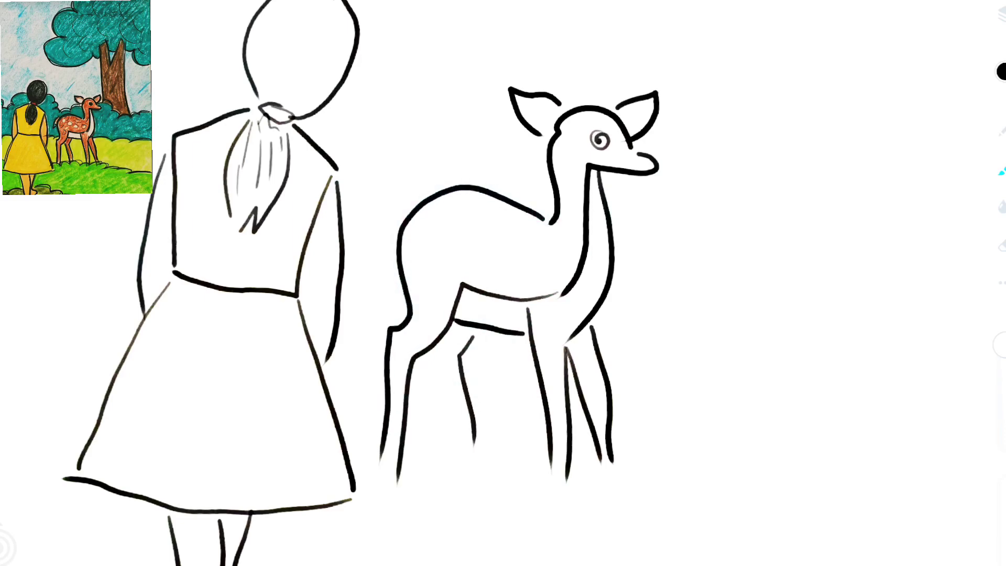
left_click_drag(439, 367, 451, 462)
left_click_drag(409, 205, 394, 250)
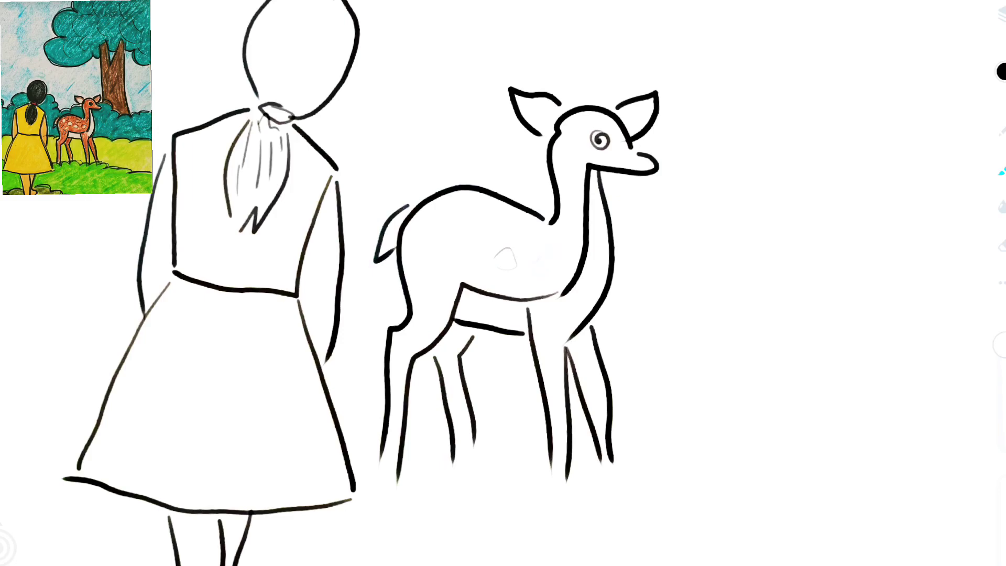
- Add spot outlines across the deer's body and light shading near its neck
left_click_drag(540, 260, 562, 260)
left_click_drag(443, 278, 432, 302)
left_click_drag(430, 226, 419, 256)
mouse_move(454, 202)
left_mouse_down()
mouse_move(462, 223)
mouse_move(540, 239)
mouse_move(528, 227)
left_mouse_up()
left_click_drag(582, 215, 565, 240)
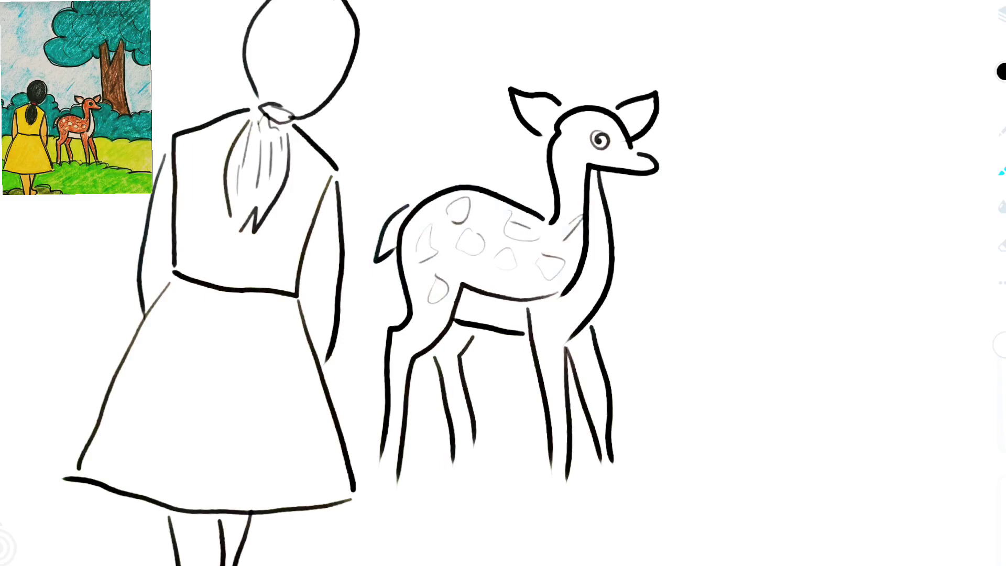
- Draw a ground line at the bottom right with grass strokes above it
left_click_drag(908, 550, 774, 547)
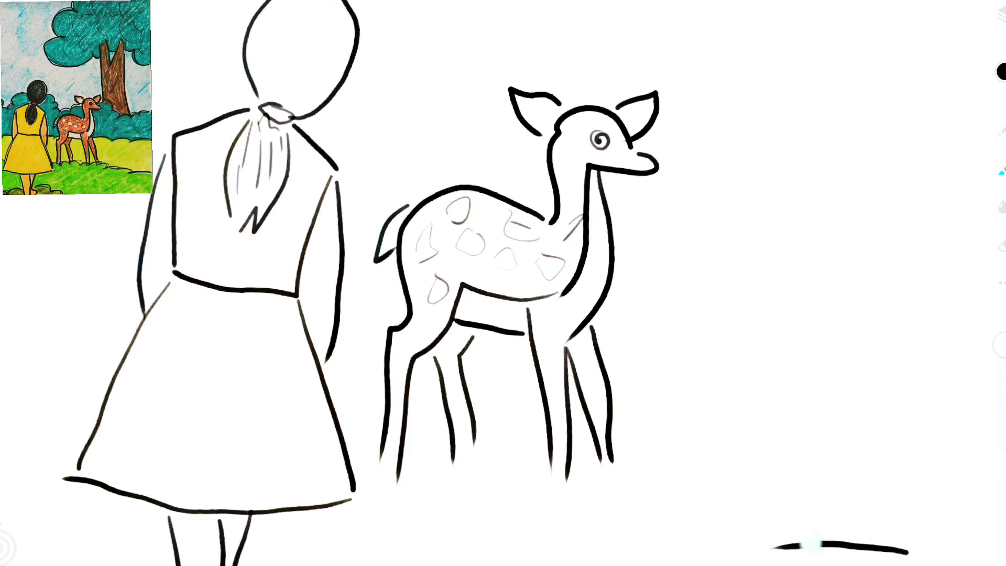
left_click_drag(681, 515, 805, 535)
left_click_drag(629, 516, 713, 505)
mouse_move(610, 488)
left_mouse_down()
mouse_move(667, 503)
mouse_move(451, 462)
mouse_move(341, 475)
left_mouse_up()
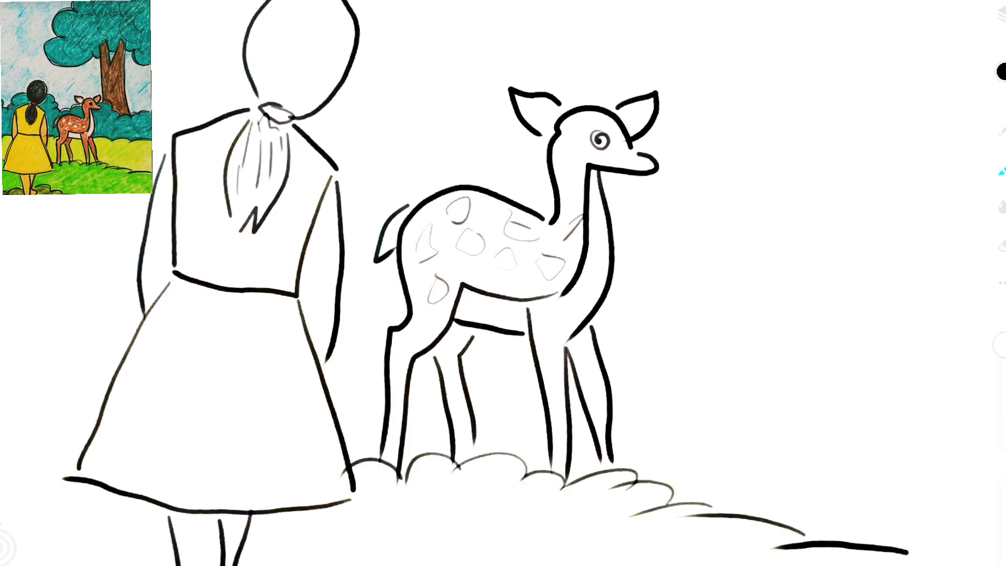
- Draw scalloped bush outlines behind the deer and to the left of the girl
mouse_move(926, 370)
left_mouse_down()
mouse_move(909, 360)
mouse_move(798, 376)
mouse_move(597, 333)
left_mouse_up()
left_click_drag(407, 315, 319, 303)
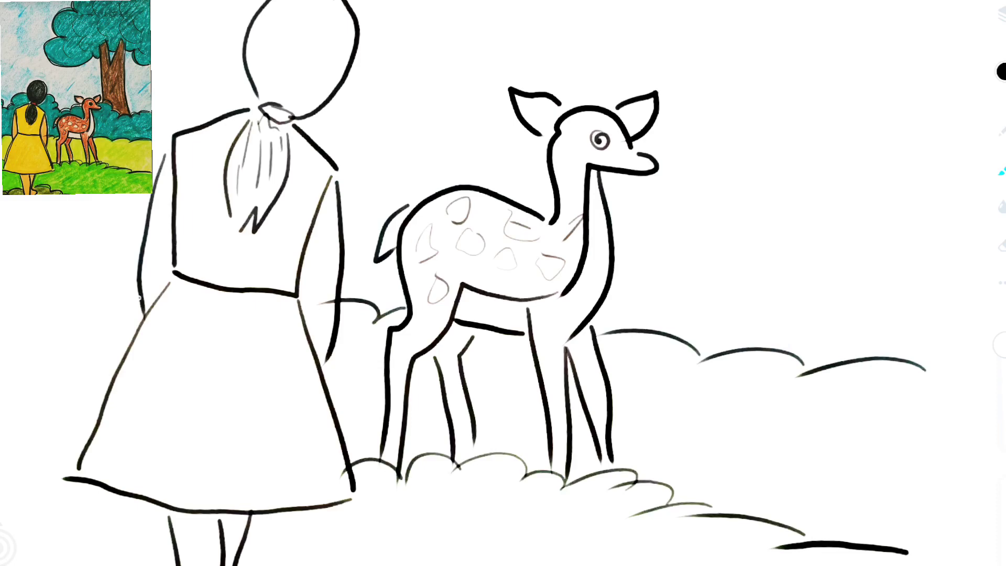
left_click_drag(134, 286, 45, 284)
scroll(503, 335, "down", 5)
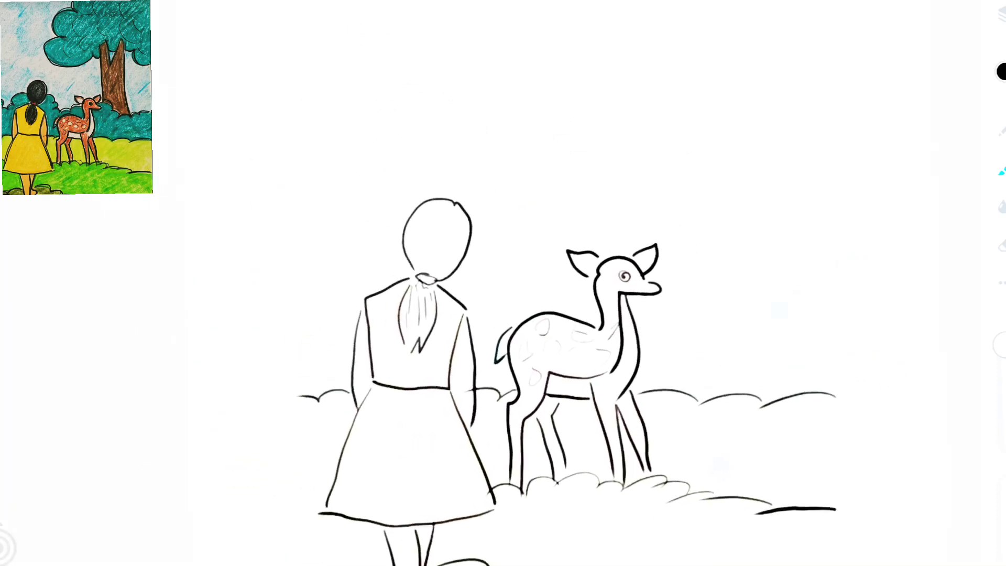
- Add more bush arcs behind the deer and left of the girl's head
mouse_move(759, 321)
left_mouse_down()
mouse_move(706, 326)
mouse_move(823, 302)
left_mouse_up()
left_click_drag(710, 325, 650, 255)
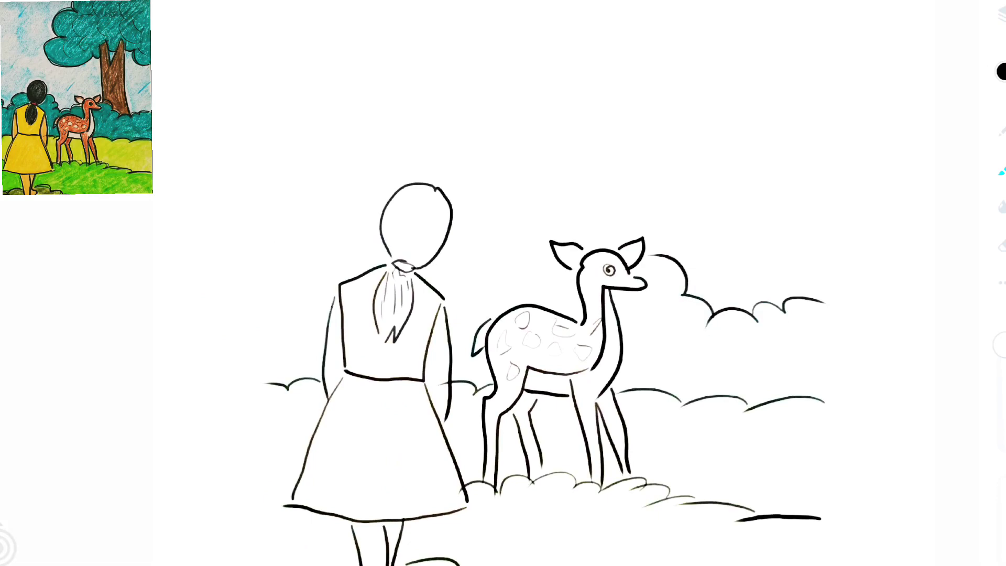
mouse_move(577, 278)
left_mouse_down()
mouse_move(490, 293)
mouse_move(450, 233)
left_mouse_up()
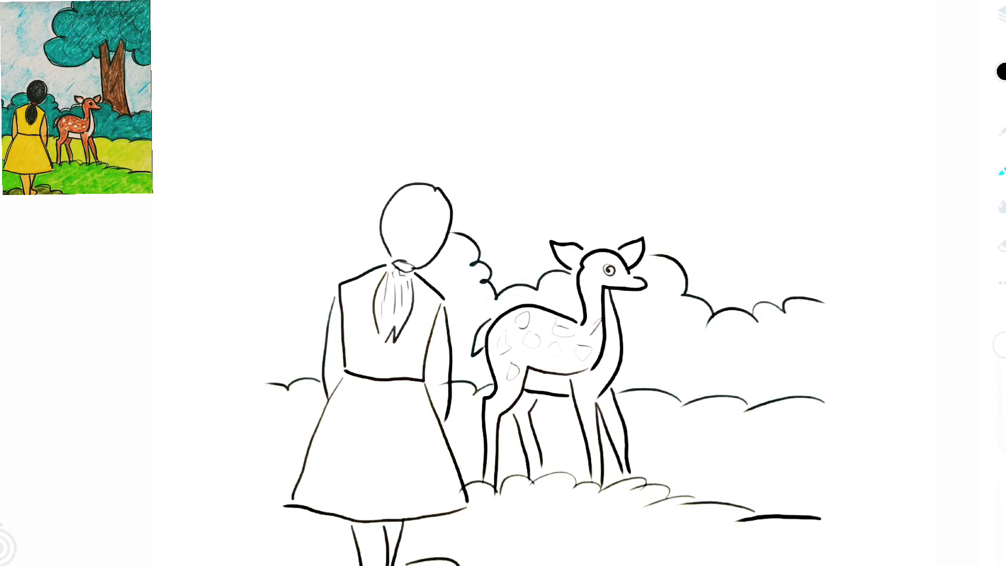
mouse_move(380, 230)
left_mouse_down()
mouse_move(357, 227)
mouse_move(312, 283)
mouse_move(259, 231)
left_mouse_up()
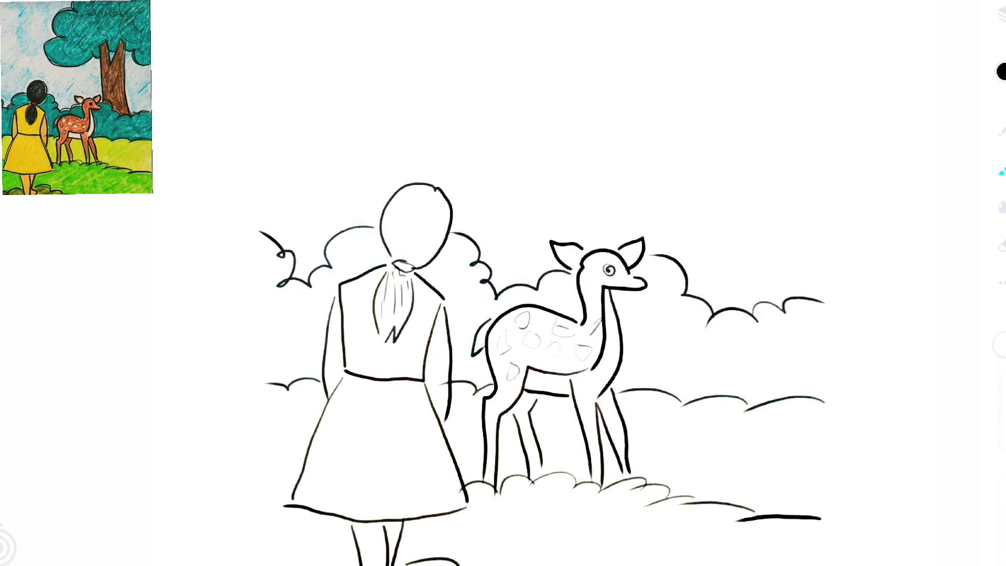
- Draw a tree trunk behind the deer with a right branch, forked top and cloud-shaped foliage
mouse_move(736, 50)
left_mouse_down()
mouse_move(734, 252)
mouse_move(746, 302)
mouse_move(665, 39)
mouse_move(649, 154)
mouse_move(655, 247)
left_mouse_up()
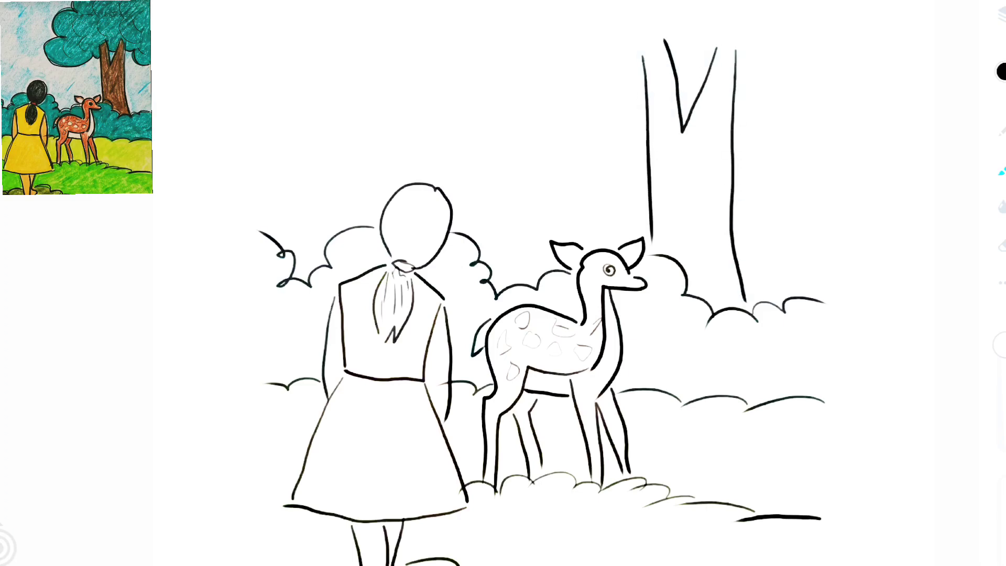
left_click_drag(503, 367, 472, 320)
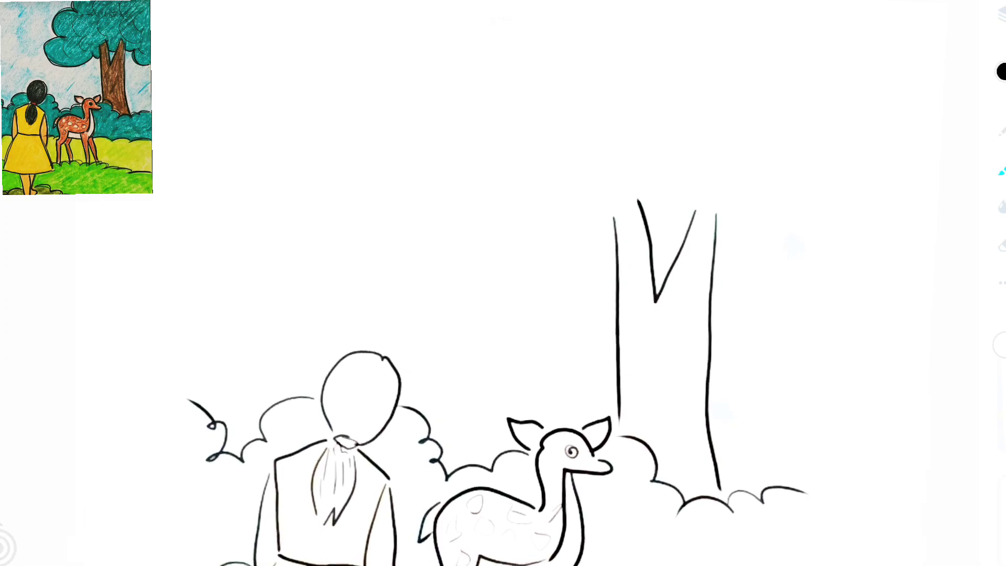
left_click_drag(752, 259, 810, 300)
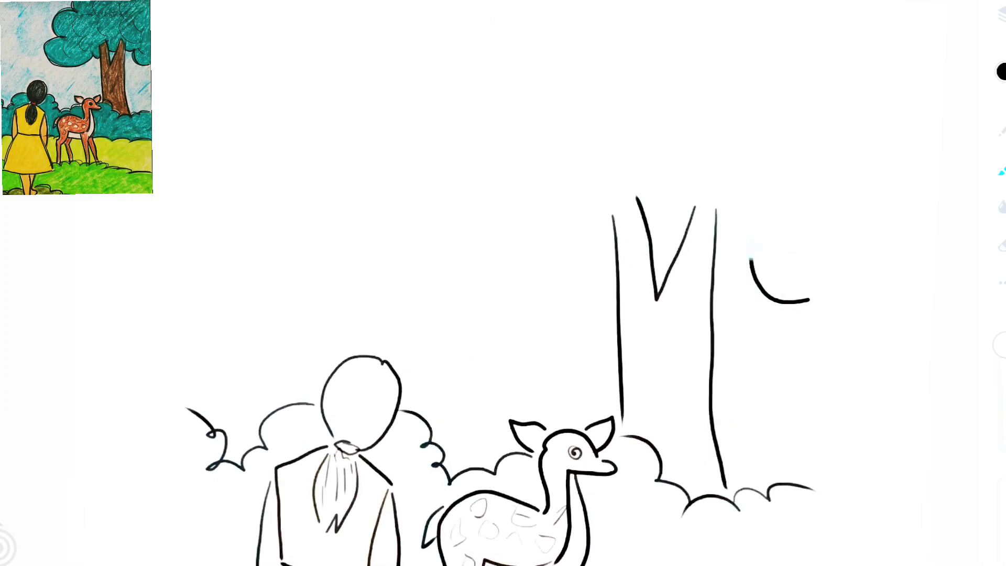
left_click_drag(718, 241, 752, 260)
left_click_drag(651, 240, 678, 242)
mouse_move(614, 265)
left_mouse_down()
mouse_move(478, 303)
mouse_move(475, 183)
mouse_move(528, 86)
mouse_move(607, 6)
left_mouse_up()
left_click_drag(613, 42, 804, 34)
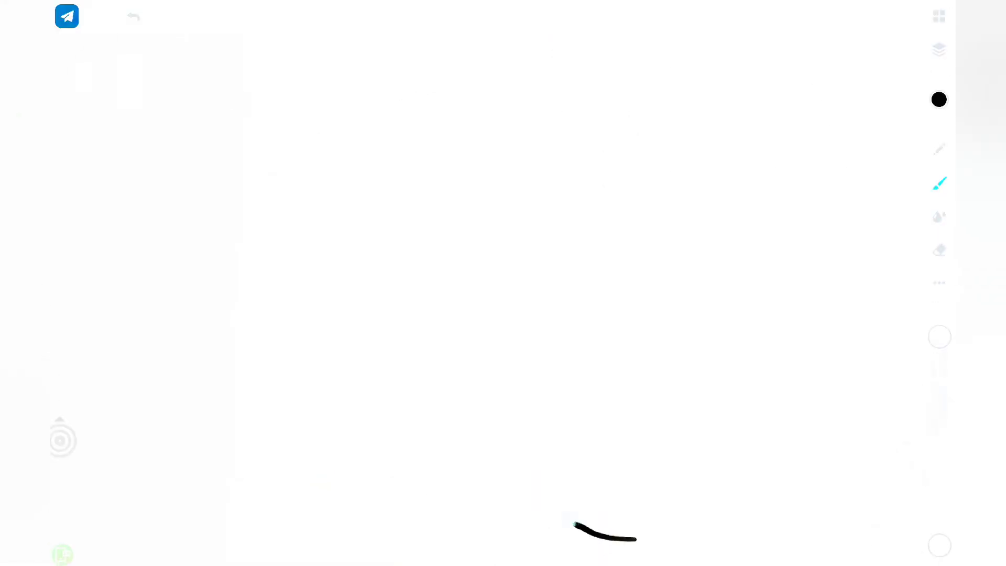
- Draw a new tree trunk with a branch, bark lines and wavy canopy edge
mouse_move(640, 525)
left_mouse_down()
mouse_move(617, 449)
mouse_move(629, 319)
mouse_move(588, 181)
left_mouse_up()
mouse_move(423, 537)
left_mouse_down()
mouse_move(459, 534)
mouse_move(542, 456)
mouse_move(556, 296)
mouse_move(469, 196)
left_mouse_up()
mouse_move(566, 187)
left_mouse_down()
mouse_move(576, 270)
mouse_move(514, 168)
mouse_move(499, 174)
left_mouse_up()
mouse_move(650, 168)
left_mouse_down()
mouse_move(516, 153)
mouse_move(448, 208)
mouse_move(361, 204)
mouse_move(338, 108)
mouse_move(425, 72)
mouse_move(449, 50)
left_mouse_up()
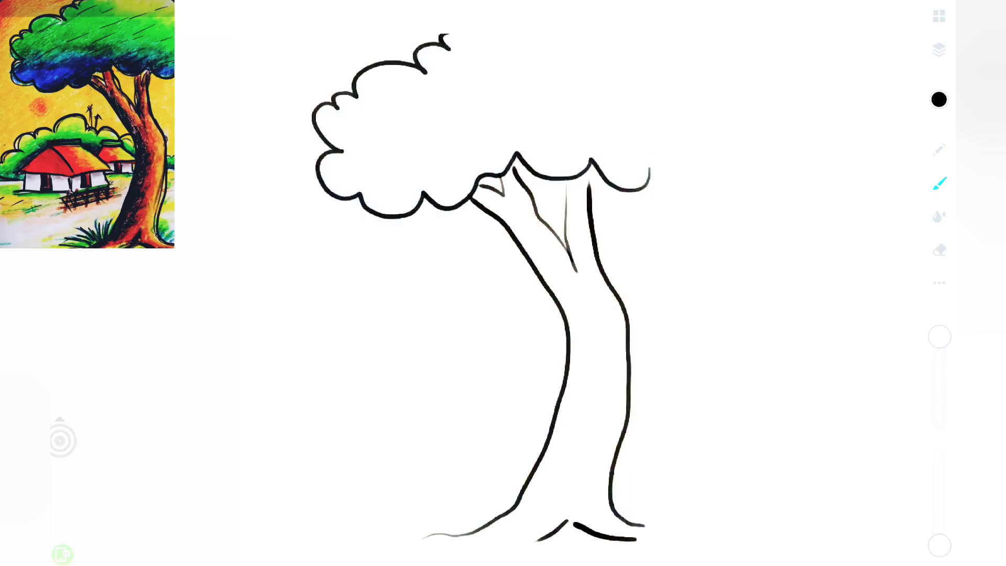
- Add grass blades at the trunk's base and ground strokes to its left
left_click_drag(504, 506, 507, 481)
mouse_move(495, 509)
left_mouse_down()
mouse_move(494, 484)
mouse_move(480, 498)
left_mouse_up()
mouse_move(490, 519)
left_mouse_down()
mouse_move(456, 491)
mouse_move(425, 513)
left_mouse_up()
left_click_drag(461, 533, 413, 526)
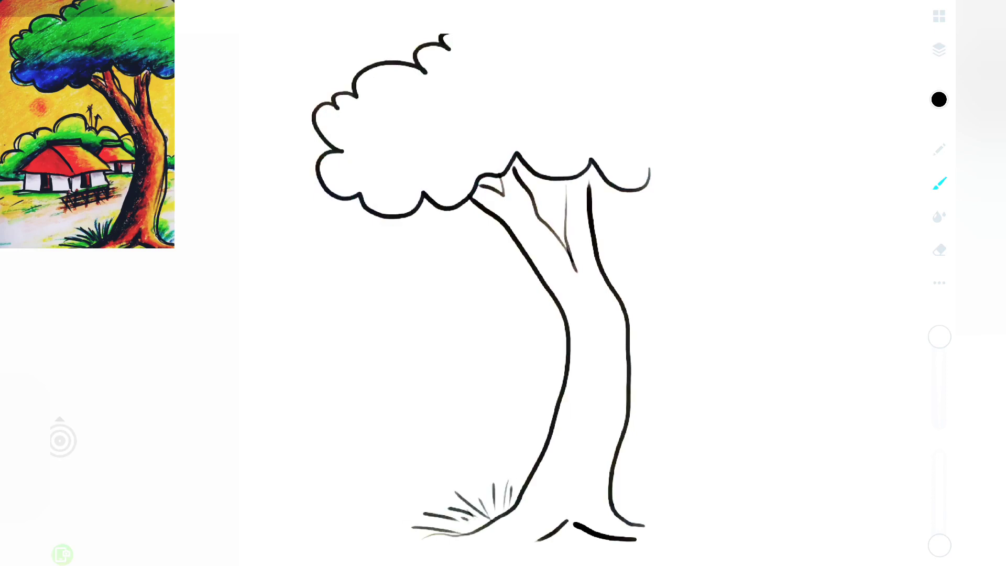
left_click_drag(487, 516, 472, 494)
left_click_drag(479, 522, 462, 518)
left_click_drag(521, 428, 426, 455)
mouse_move(511, 409)
left_mouse_down()
mouse_move(409, 434)
mouse_move(510, 432)
left_mouse_up()
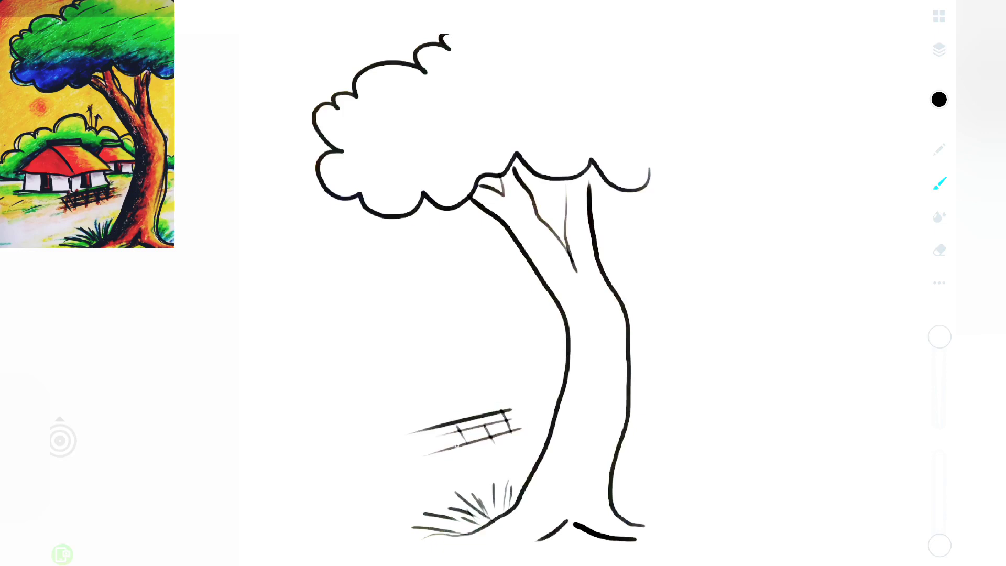
- Tick fence posts across the slanted rails, draw a ground line left, and begin a hut roof
left_click_drag(431, 427, 434, 458)
mouse_move(457, 419)
left_mouse_down()
mouse_move(469, 444)
mouse_move(511, 433)
left_mouse_up()
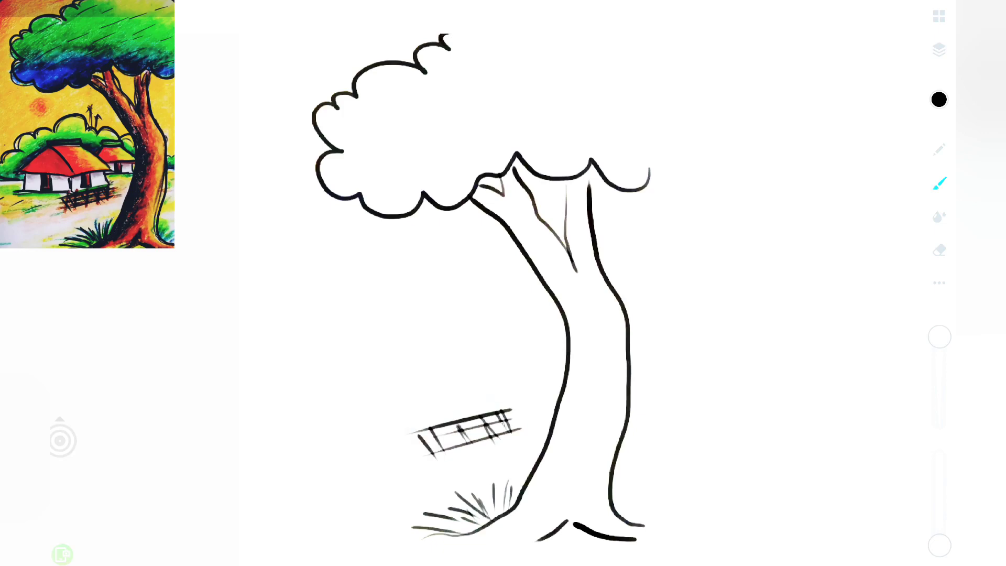
left_click_drag(429, 419, 320, 419)
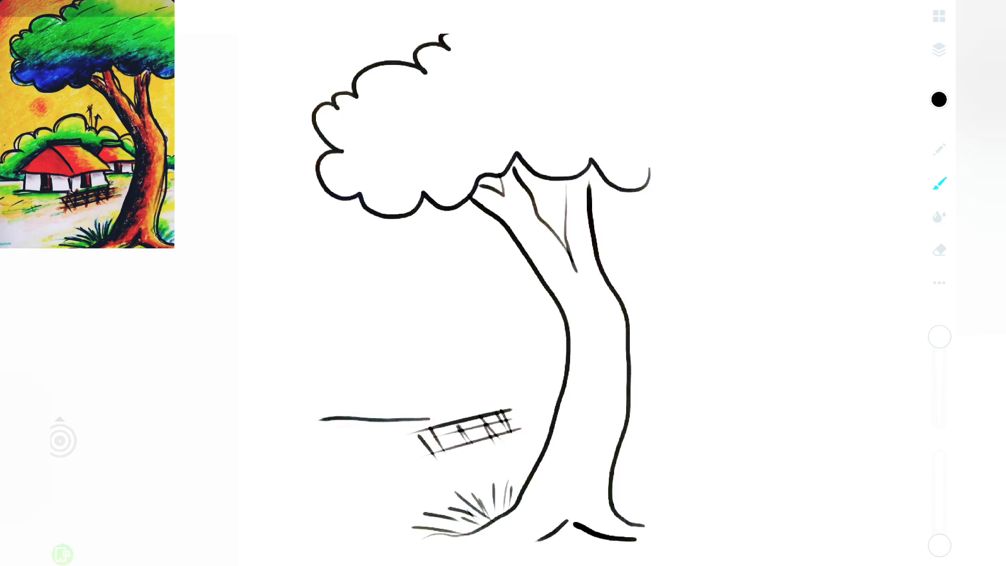
left_click_drag(433, 393, 434, 412)
mouse_move(505, 387)
left_mouse_down()
mouse_move(513, 405)
mouse_move(435, 389)
mouse_move(389, 326)
left_mouse_up()
- Draw the first hut's roof slope, right eave, ridge cap and walls
mouse_move(422, 386)
left_mouse_down()
mouse_move(321, 380)
mouse_move(383, 331)
mouse_move(460, 323)
mouse_move(515, 370)
mouse_move(475, 410)
mouse_move(397, 417)
left_mouse_up()
mouse_move(552, 381)
left_mouse_down()
mouse_move(503, 387)
mouse_move(536, 379)
mouse_move(563, 347)
mouse_move(486, 346)
mouse_move(542, 332)
left_mouse_up()
left_click_drag(389, 319, 457, 323)
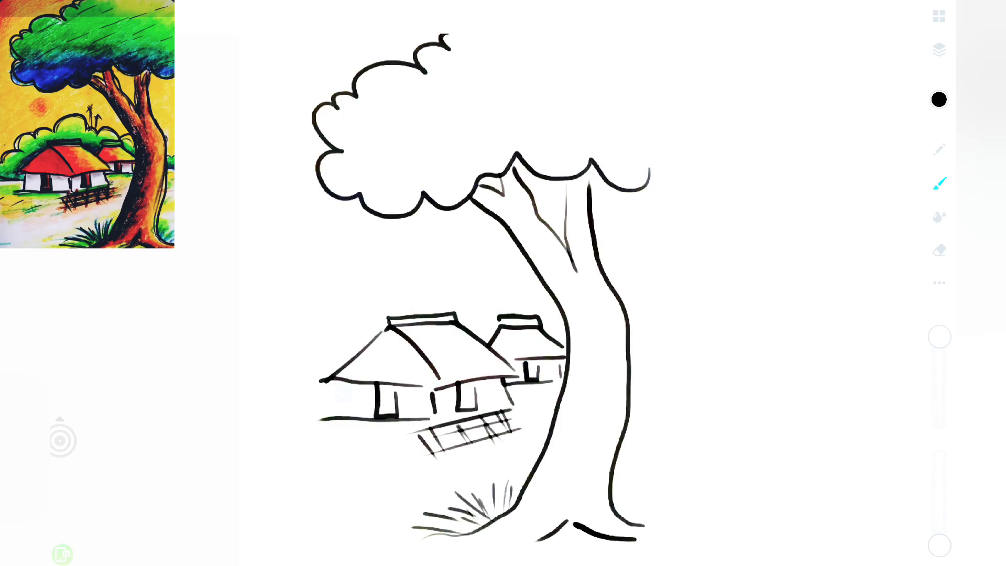
mouse_move(342, 388)
left_mouse_down()
mouse_move(343, 417)
mouse_move(287, 388)
mouse_move(341, 339)
mouse_move(355, 303)
mouse_move(467, 295)
left_mouse_up()
- Outline scalloped bushes behind the huts with a small bush and sprigs above
left_click_drag(538, 315, 563, 307)
left_click_drag(490, 307, 540, 318)
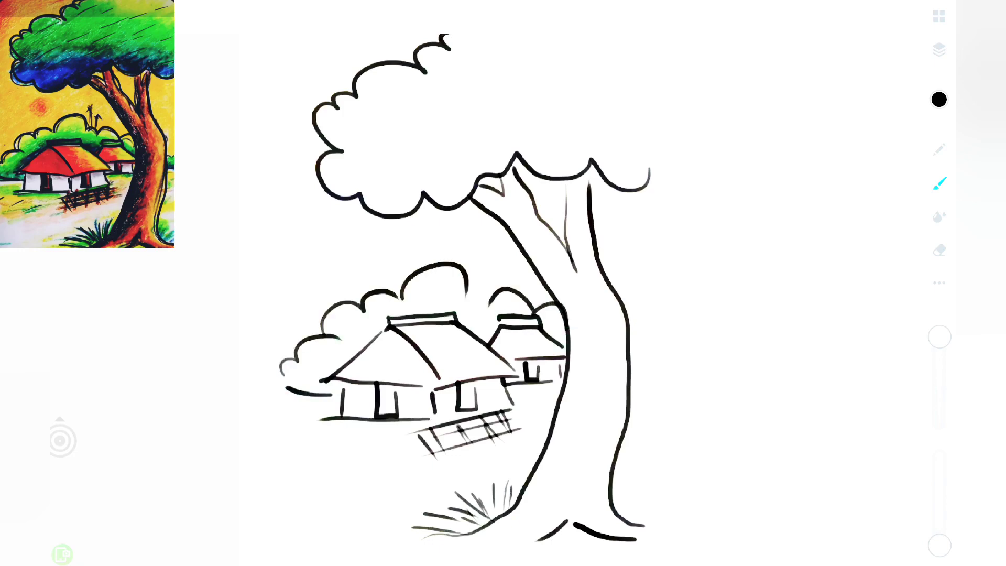
left_click_drag(468, 294, 489, 304)
left_click_drag(474, 254, 475, 278)
mouse_move(489, 263)
left_mouse_down()
mouse_move(487, 291)
mouse_move(498, 274)
left_mouse_up()
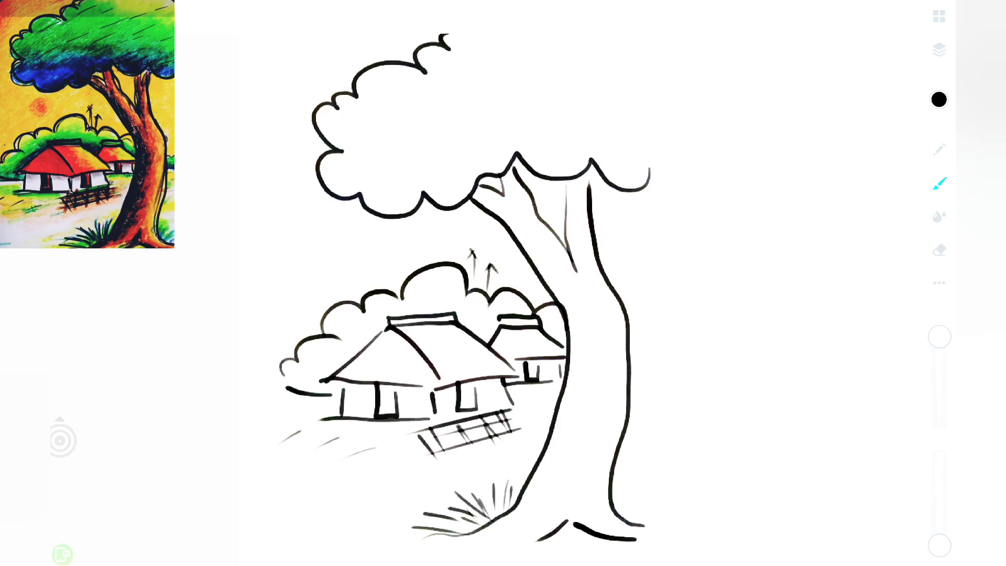
- Hatch the lower and upper tree canopy with short diagonal strokes
left_click_drag(364, 152, 414, 126)
left_click_drag(383, 173, 410, 160)
left_click_drag(432, 187, 485, 164)
left_click_drag(364, 101, 410, 77)
left_click_drag(430, 116, 471, 100)
left_click_drag(463, 145, 495, 133)
left_click_drag(564, 101, 606, 82)
left_click_drag(495, 89, 551, 69)
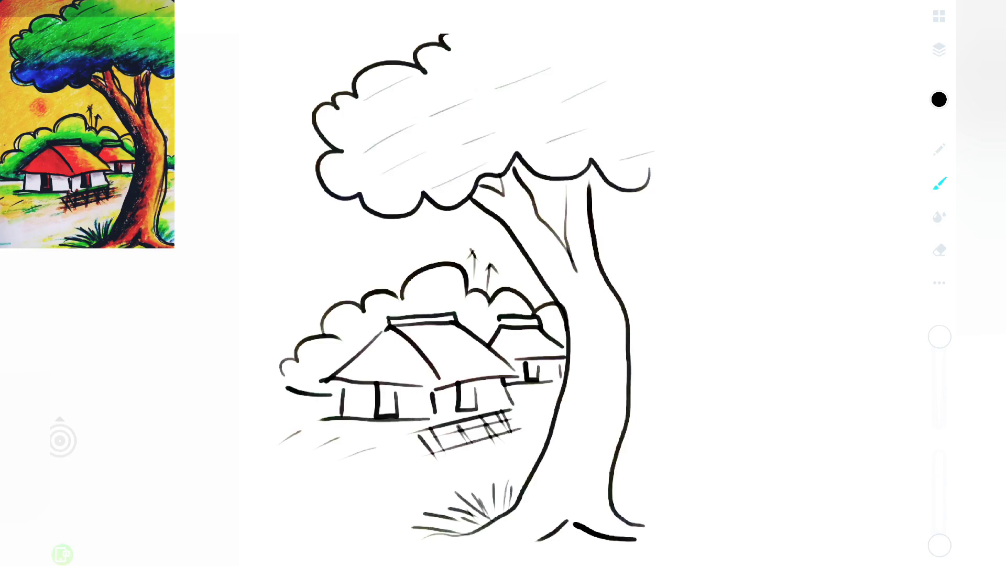
left_click_drag(450, 61, 489, 43)
left_click_drag(481, 116, 524, 99)
left_click_drag(554, 70, 575, 63)
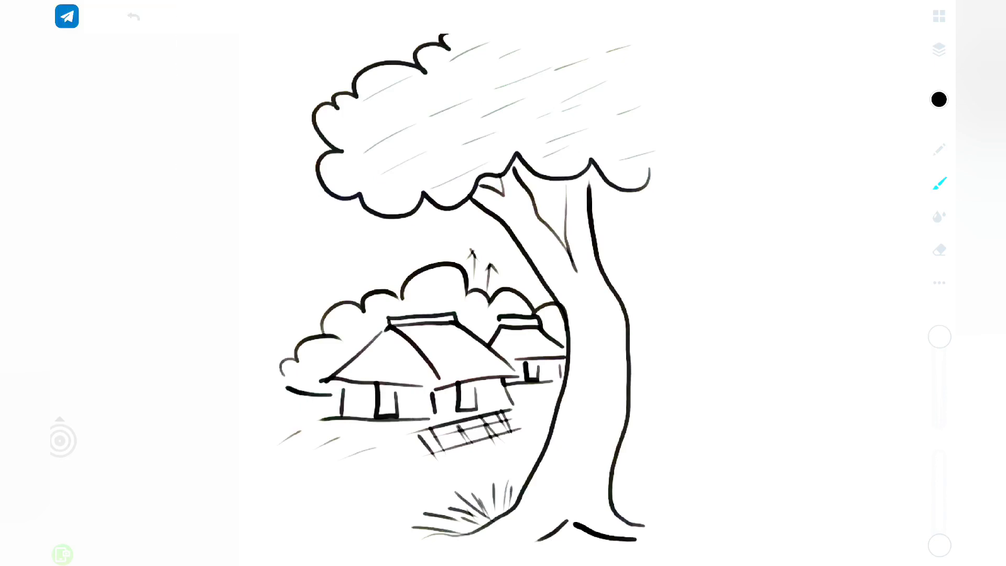
- Draw a palm tree trunk with a full fan of curved fronds
left_click_drag(357, 481, 305, 548)
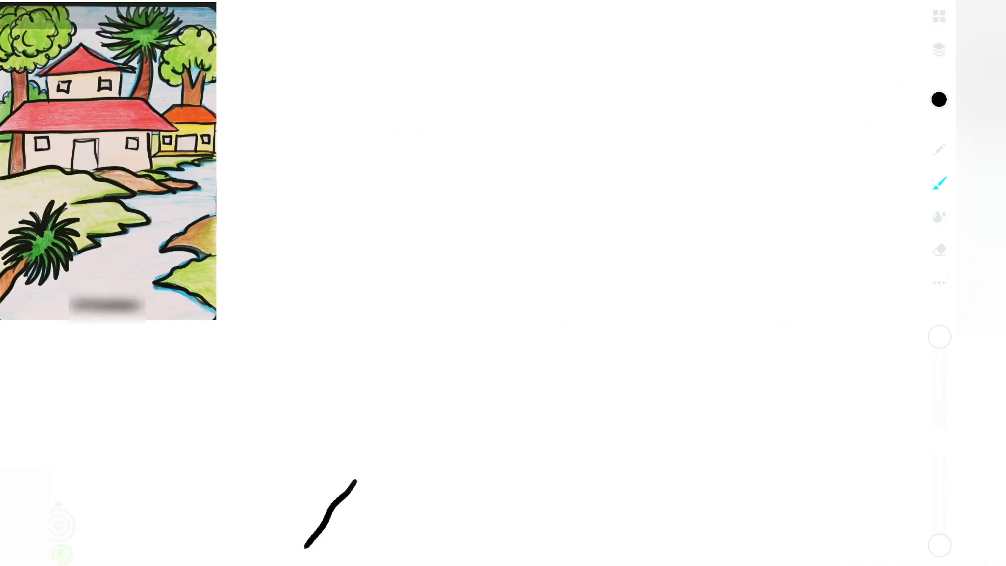
left_click_drag(344, 468, 297, 509)
mouse_move(370, 468)
left_mouse_down()
mouse_move(347, 503)
mouse_move(351, 518)
mouse_move(374, 519)
left_mouse_up()
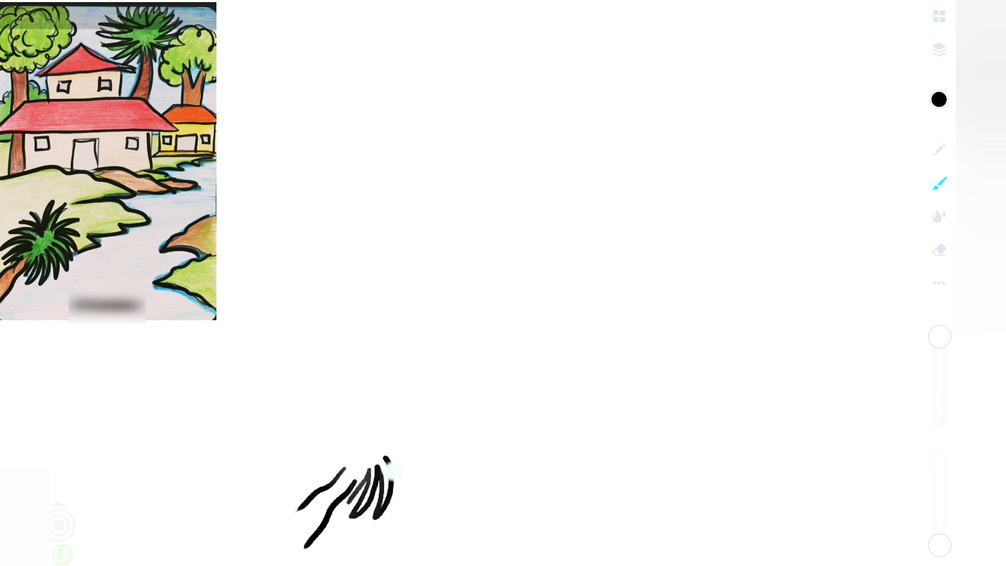
mouse_move(390, 454)
left_mouse_down()
mouse_move(407, 507)
mouse_move(432, 485)
left_mouse_up()
left_click_drag(401, 427, 443, 444)
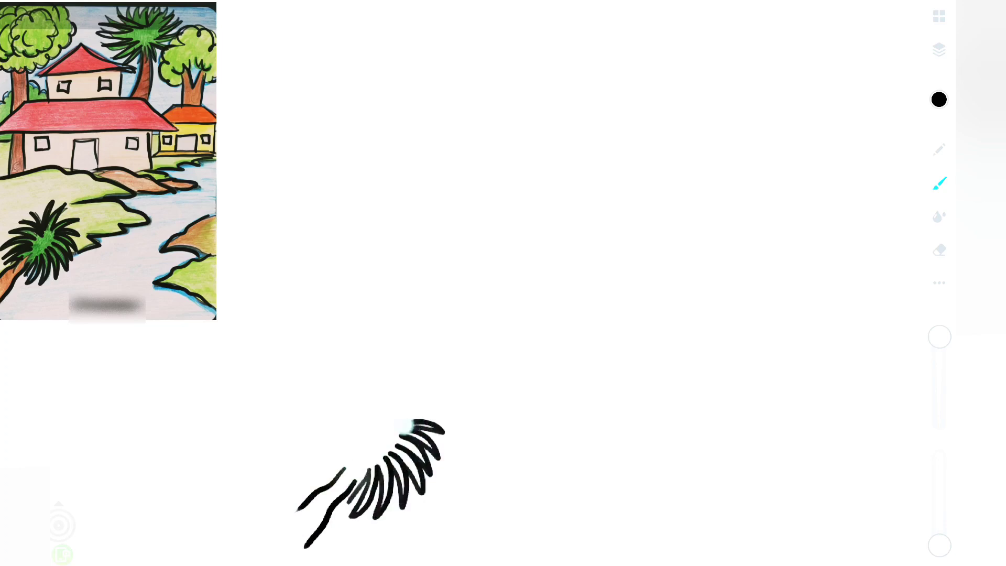
mouse_move(443, 405)
left_mouse_down()
mouse_move(395, 422)
mouse_move(419, 376)
left_mouse_up()
left_click_drag(383, 422, 397, 372)
mouse_move(376, 427)
left_mouse_down()
mouse_move(358, 392)
mouse_move(321, 426)
left_mouse_up()
mouse_move(353, 443)
left_mouse_down()
mouse_move(305, 459)
mouse_move(314, 475)
left_mouse_up()
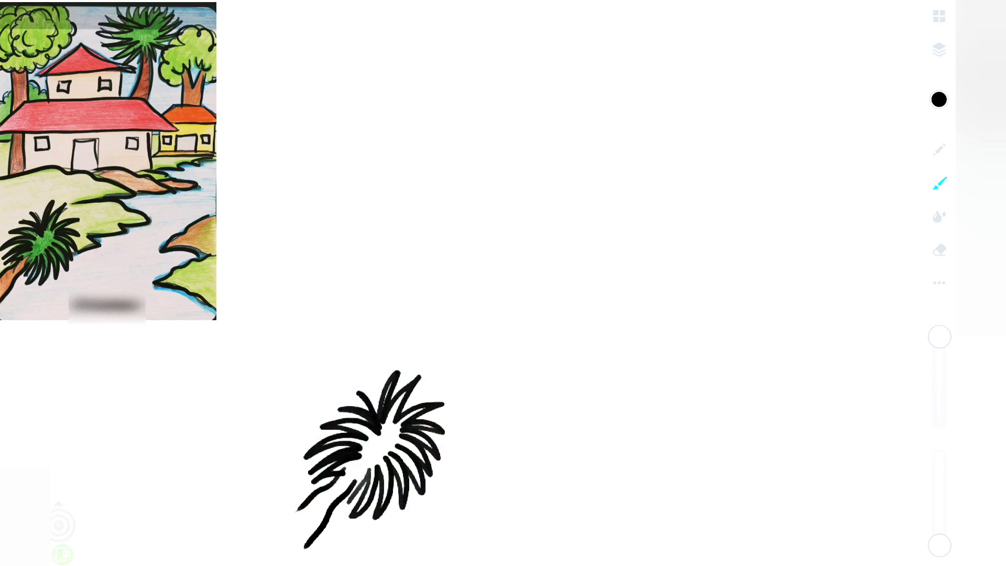
- Draw the riverbanks, hilltop contour, far shoreline and a distant wavy bank
mouse_move(441, 462)
left_mouse_down()
mouse_move(459, 434)
mouse_move(555, 411)
mouse_move(438, 375)
left_mouse_up()
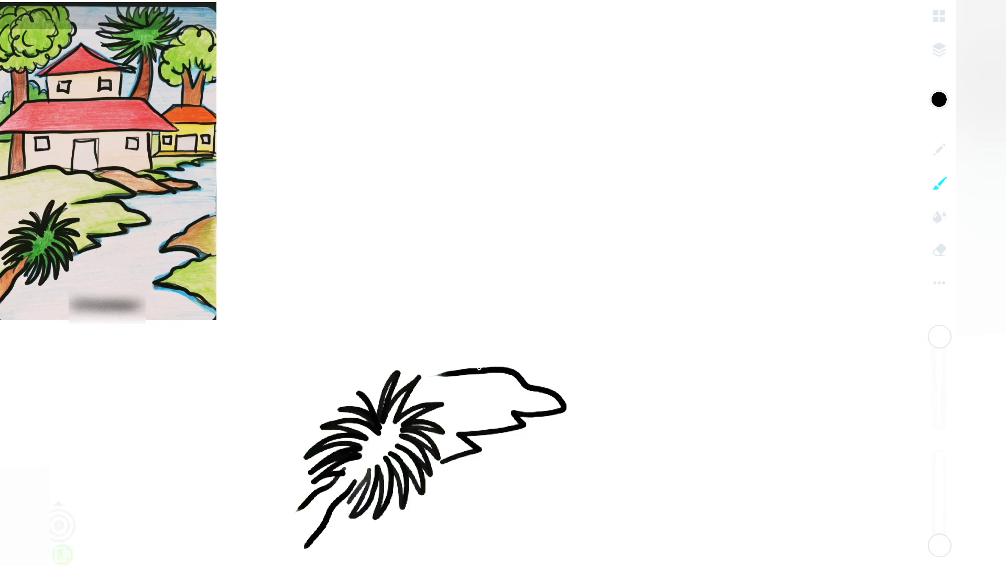
mouse_move(485, 368)
left_mouse_down()
mouse_move(524, 347)
mouse_move(362, 315)
mouse_move(291, 334)
left_mouse_up()
mouse_move(545, 355)
left_mouse_down()
mouse_move(570, 357)
mouse_move(545, 326)
mouse_move(469, 317)
left_mouse_up()
mouse_move(611, 350)
left_mouse_down()
mouse_move(644, 346)
mouse_move(577, 336)
mouse_move(598, 327)
left_mouse_up()
left_click_drag(675, 555, 587, 519)
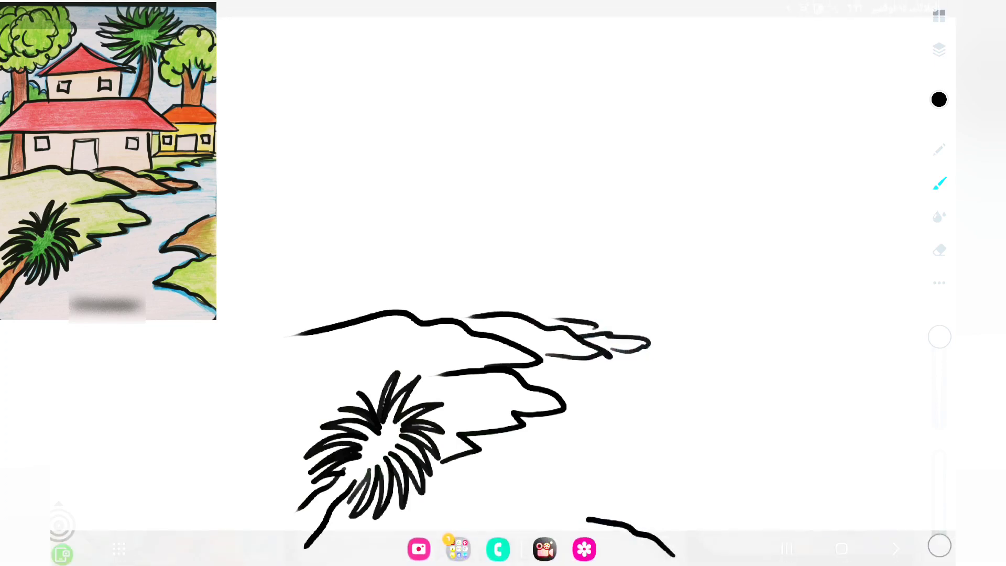
left_click_drag(673, 465, 572, 515)
mouse_move(670, 397)
left_mouse_down()
mouse_move(650, 410)
mouse_move(650, 463)
left_mouse_up()
mouse_move(676, 296)
left_mouse_down()
mouse_move(581, 316)
mouse_move(563, 255)
left_mouse_up()
- Draw the hilltop house's left wall, eave line, roof outline and door
left_click_drag(348, 316, 345, 252)
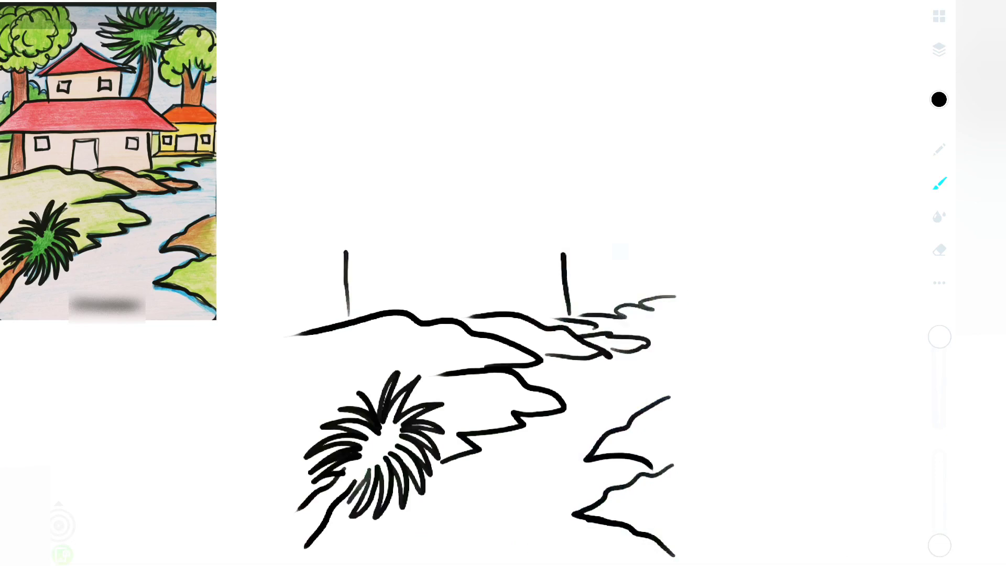
left_click_drag(613, 249, 288, 255)
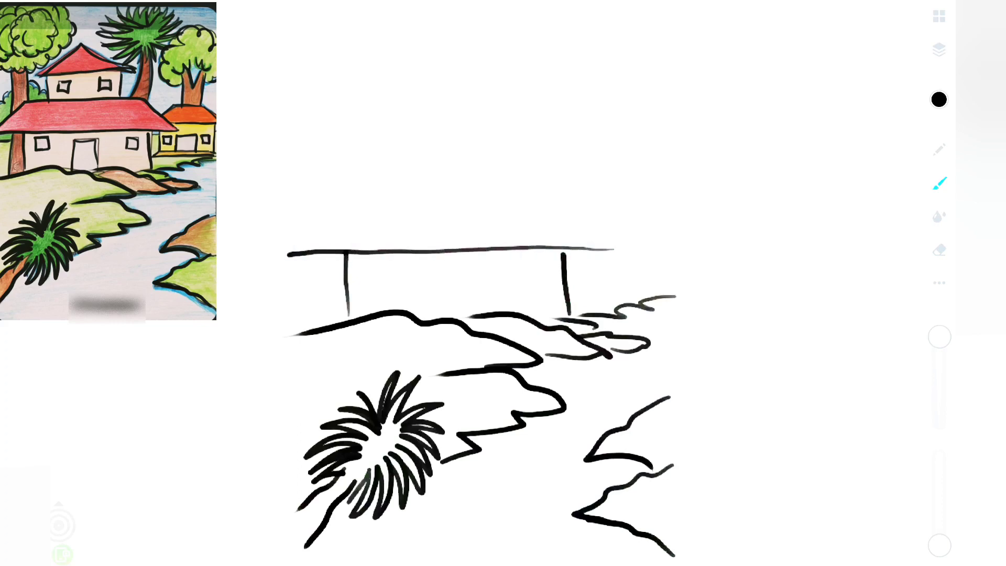
mouse_move(608, 241)
left_mouse_down()
mouse_move(530, 192)
mouse_move(390, 195)
mouse_move(289, 250)
left_mouse_up()
mouse_move(475, 308)
left_mouse_down()
mouse_move(473, 291)
mouse_move(443, 265)
mouse_move(430, 317)
left_mouse_up()
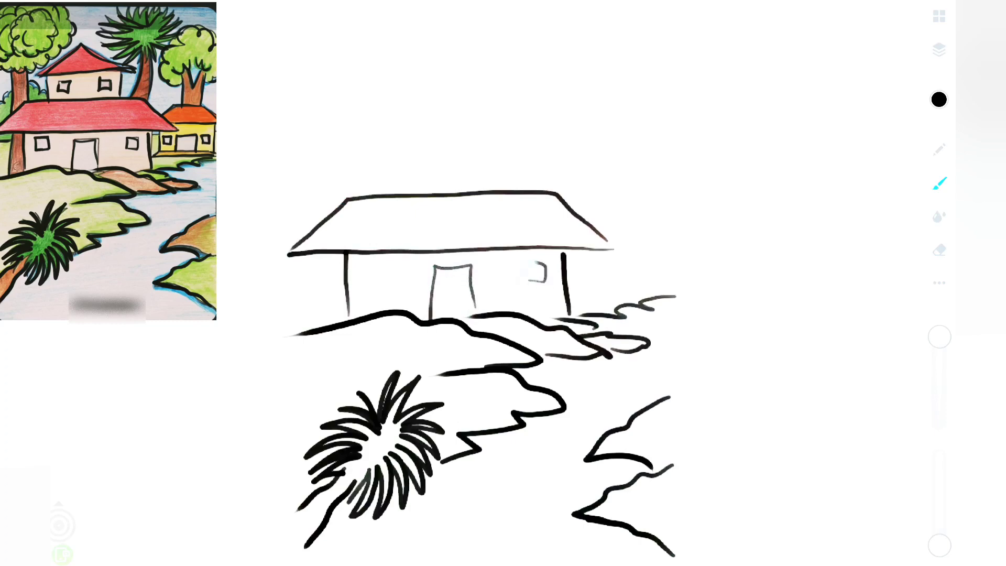
- Add a small window by the right wall and a square window left of the door
left_click_drag(529, 281, 527, 262)
mouse_move(378, 282)
left_mouse_down()
mouse_move(372, 260)
mouse_move(378, 283)
left_mouse_up()
scroll(471, 378, "up", 2)
scroll(472, 377, "up", 2)
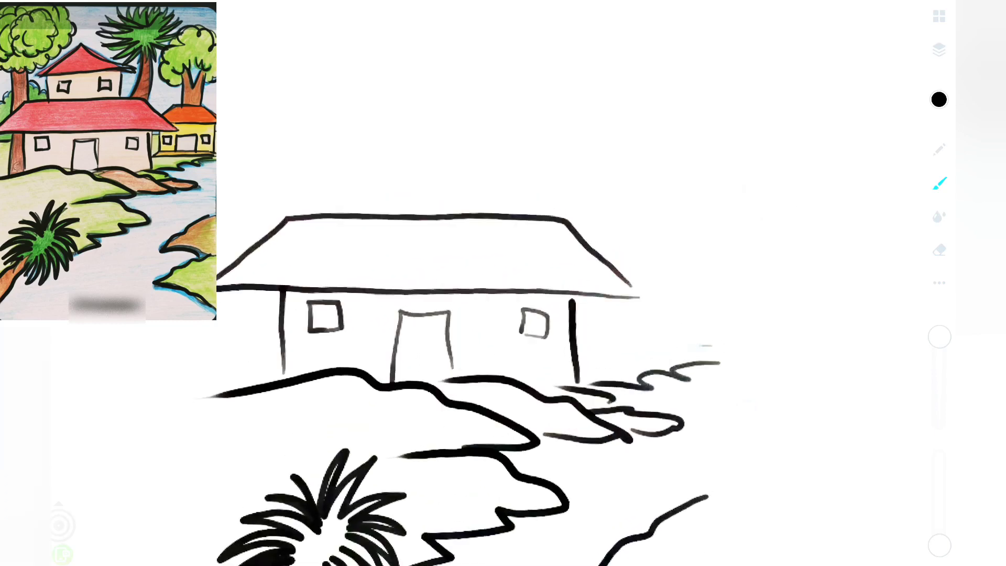
- Draw the annex beside the house with its walls, window and sloped roof
mouse_move(703, 346)
left_mouse_down()
mouse_move(598, 343)
mouse_move(723, 357)
left_mouse_up()
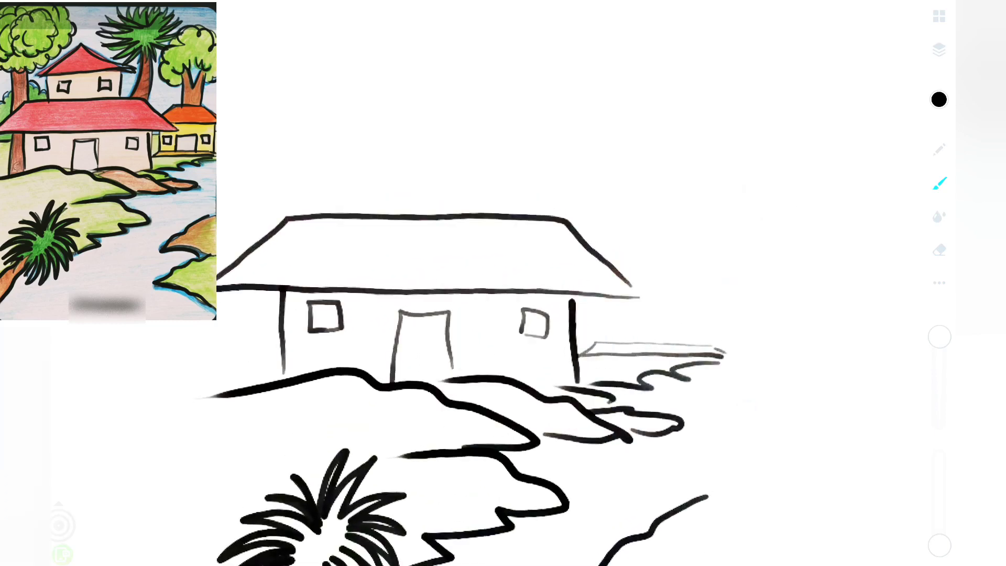
left_click_drag(728, 287, 723, 352)
mouse_move(598, 308)
left_mouse_down()
mouse_move(598, 343)
mouse_move(684, 306)
mouse_move(682, 347)
mouse_move(714, 310)
mouse_move(696, 328)
left_mouse_up()
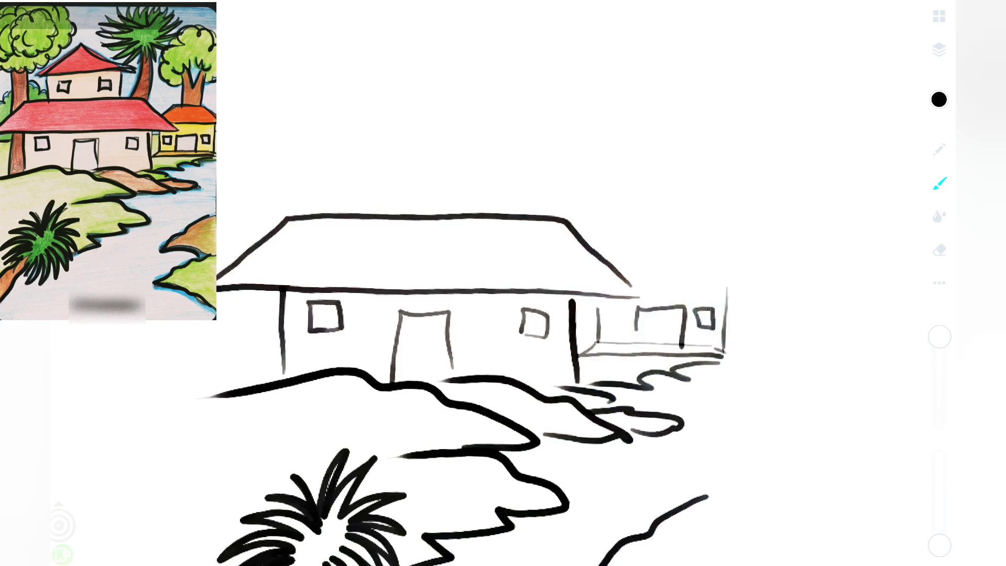
left_click_drag(608, 325, 609, 326)
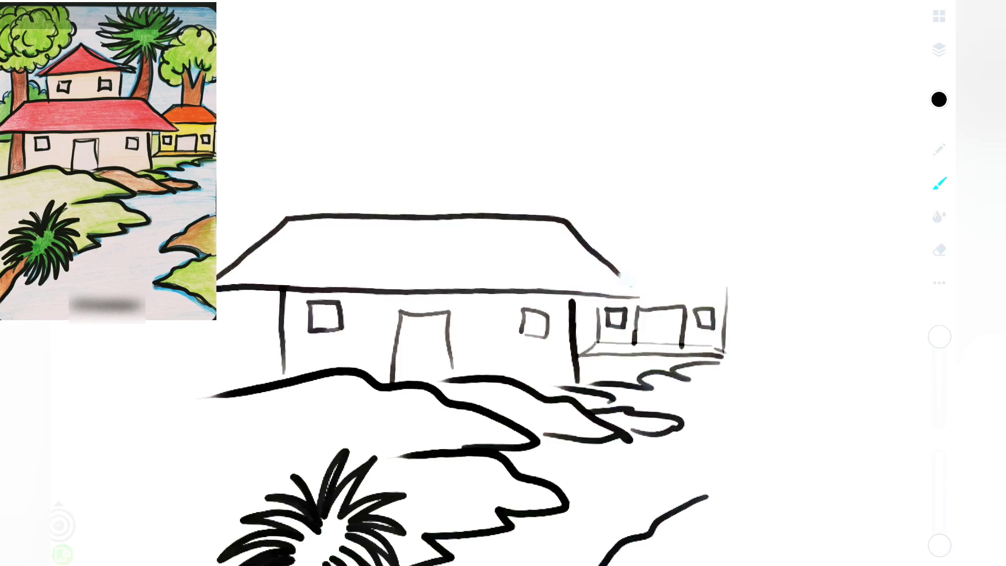
left_click_drag(621, 276, 632, 286)
left_click_drag(637, 279, 741, 282)
mouse_move(703, 243)
left_mouse_down()
mouse_move(752, 284)
mouse_move(634, 236)
mouse_move(602, 261)
left_mouse_up()
- Draw a foliage-topped tree behind the annex and a palm trunk rising behind the roof
left_click_drag(711, 167, 697, 239)
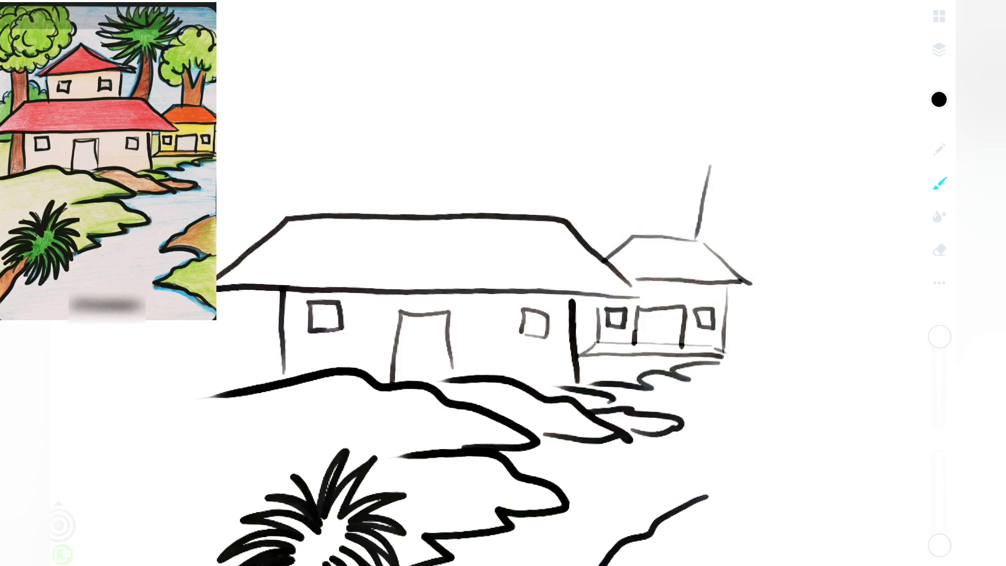
mouse_move(655, 167)
left_mouse_down()
mouse_move(652, 240)
mouse_move(698, 160)
mouse_move(720, 153)
mouse_move(633, 157)
left_mouse_up()
mouse_move(650, 191)
left_mouse_down()
mouse_move(624, 188)
mouse_move(662, 97)
mouse_move(733, 107)
mouse_move(719, 186)
left_mouse_up()
mouse_move(582, 105)
left_mouse_down()
mouse_move(576, 215)
mouse_move(550, 189)
mouse_move(533, 215)
mouse_move(614, 103)
mouse_move(658, 71)
mouse_move(610, 42)
mouse_move(637, 34)
mouse_move(560, 90)
mouse_move(461, 63)
mouse_move(568, 53)
mouse_move(598, 34)
left_mouse_up()
- Draw the upper storey's right wall, peaked roof, window and reinforced eave line
left_click_drag(515, 160, 507, 210)
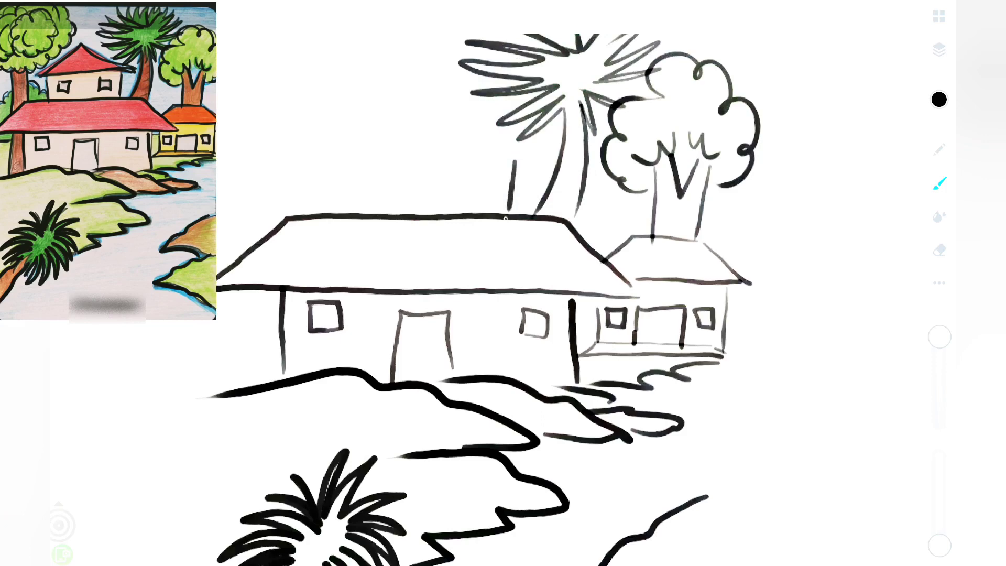
mouse_move(340, 169)
left_mouse_down()
mouse_move(344, 219)
mouse_move(469, 151)
mouse_move(549, 148)
mouse_move(349, 144)
mouse_move(322, 158)
left_mouse_up()
mouse_move(466, 178)
left_mouse_down()
mouse_move(491, 176)
mouse_move(459, 197)
left_mouse_up()
left_click_drag(464, 166, 459, 199)
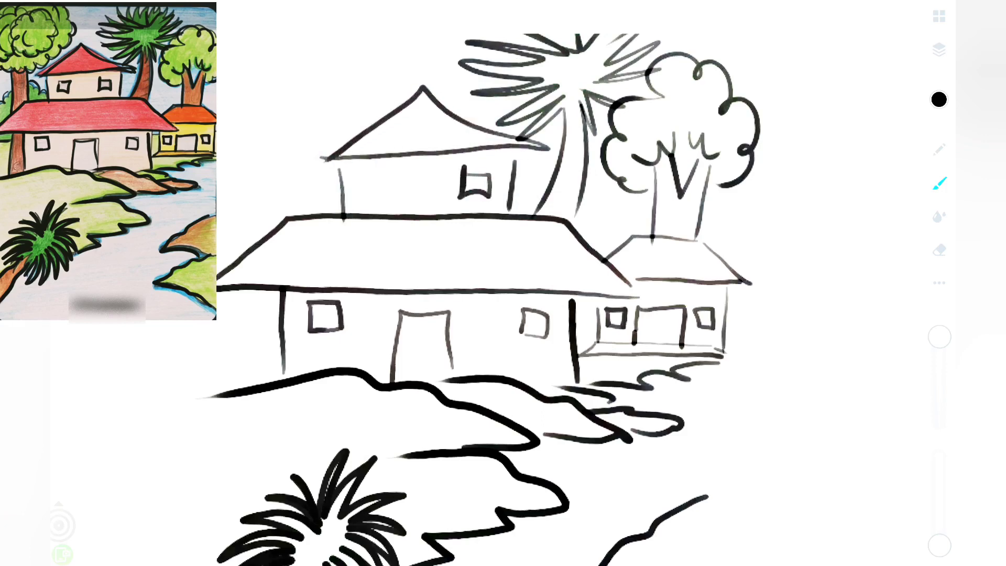
mouse_move(375, 174)
left_mouse_down()
mouse_move(397, 173)
mouse_move(368, 180)
left_mouse_up()
mouse_move(457, 151)
left_mouse_down()
mouse_move(539, 147)
mouse_move(548, 157)
left_mouse_up()
- Draw the tree trunks left of the upper storey and outline their canopy
left_click_drag(296, 147, 298, 203)
left_click_drag(259, 147, 259, 232)
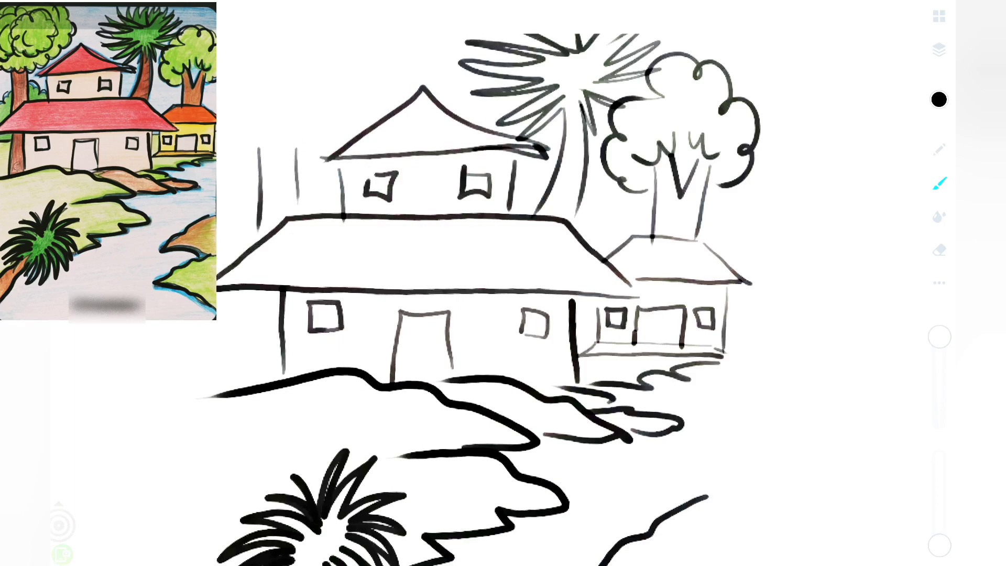
left_click_drag(257, 292, 245, 386)
left_click_drag(259, 203, 255, 247)
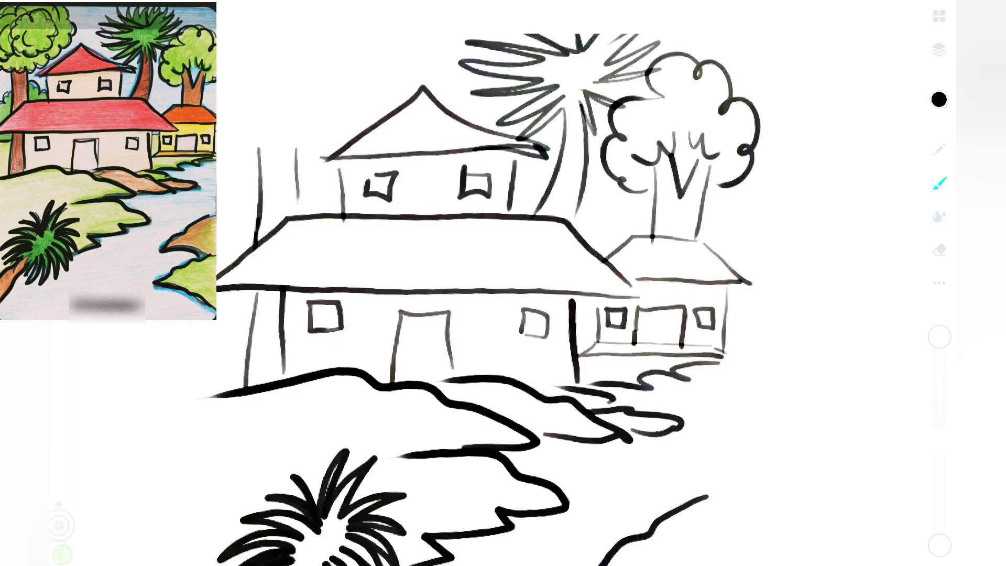
mouse_move(296, 150)
left_mouse_down()
mouse_move(296, 219)
mouse_move(220, 127)
left_mouse_up()
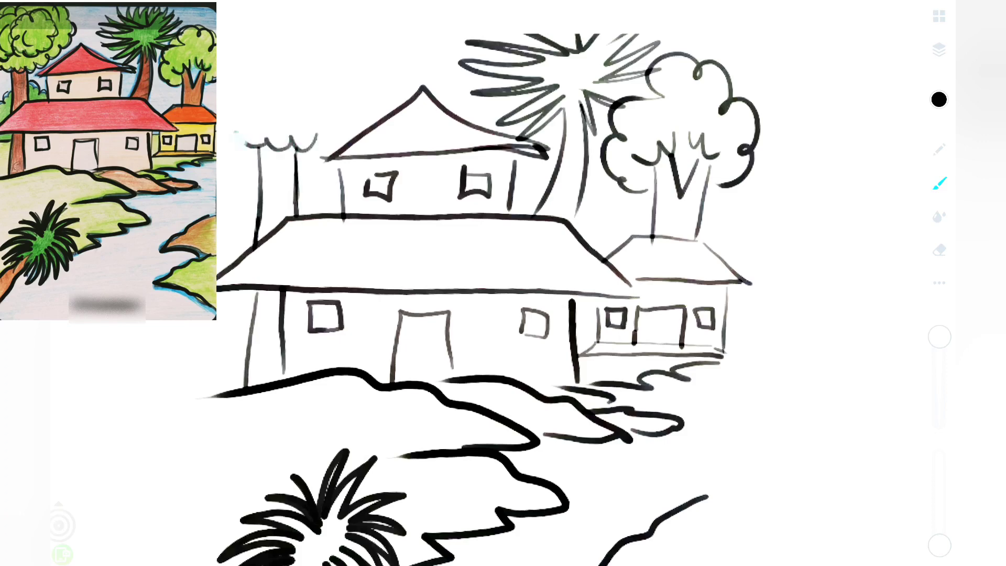
mouse_move(313, 138)
left_mouse_down()
mouse_move(373, 90)
mouse_move(411, 37)
mouse_move(346, 99)
mouse_move(287, 100)
left_mouse_up()
mouse_move(275, 37)
left_mouse_down()
mouse_move(265, 111)
mouse_move(231, 120)
mouse_move(233, 99)
left_mouse_up()
left_click_drag(310, 54, 291, 89)
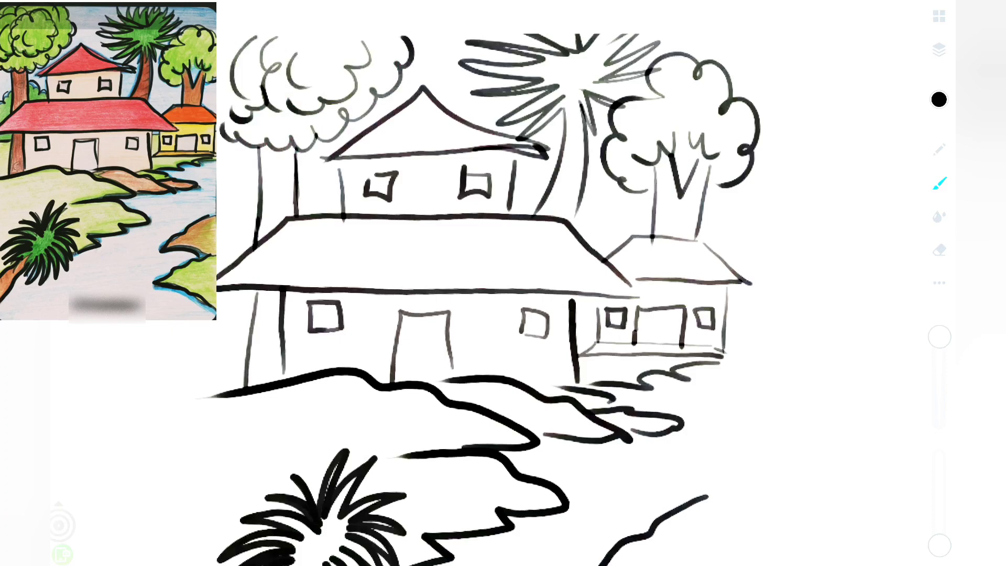
- Add small details and a bush stroke beside the house's left wall
left_click_drag(222, 307, 252, 308)
left_click_drag(323, 201, 343, 191)
left_click_drag(299, 169, 321, 181)
left_click_drag(242, 204, 220, 252)
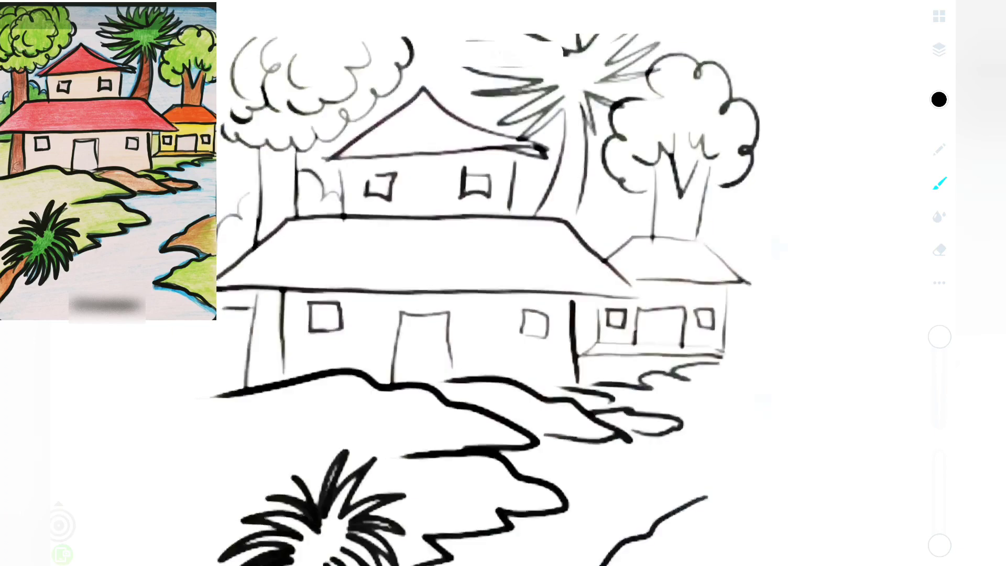
scroll(487, 294, "down", 5)
scroll(498, 293, "up", 2)
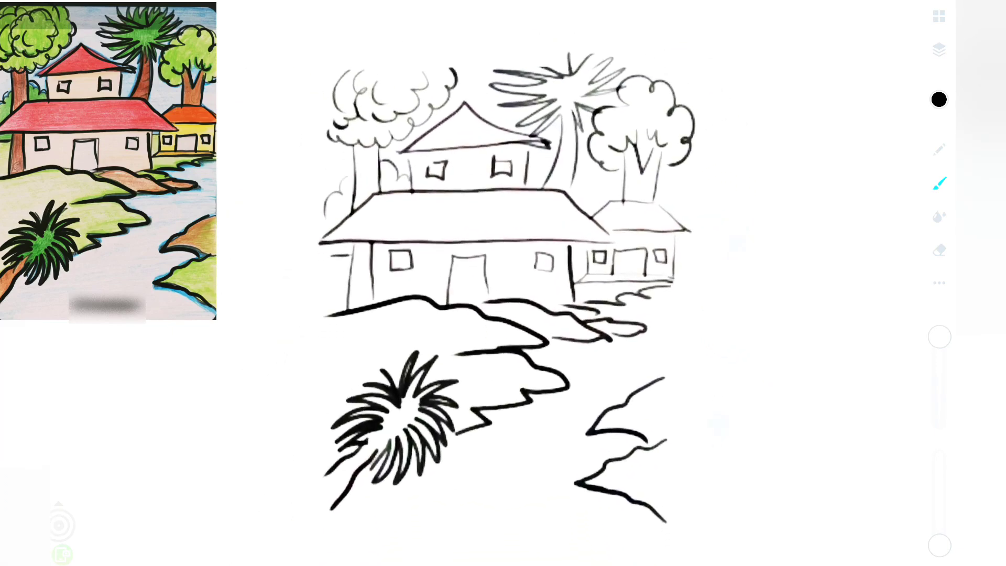
- Add frond strokes to the palm top and curls outlining the left tree crown
left_click_drag(510, 49, 551, 67)
left_click_drag(555, 43, 556, 65)
left_click_drag(343, 68, 403, 57)
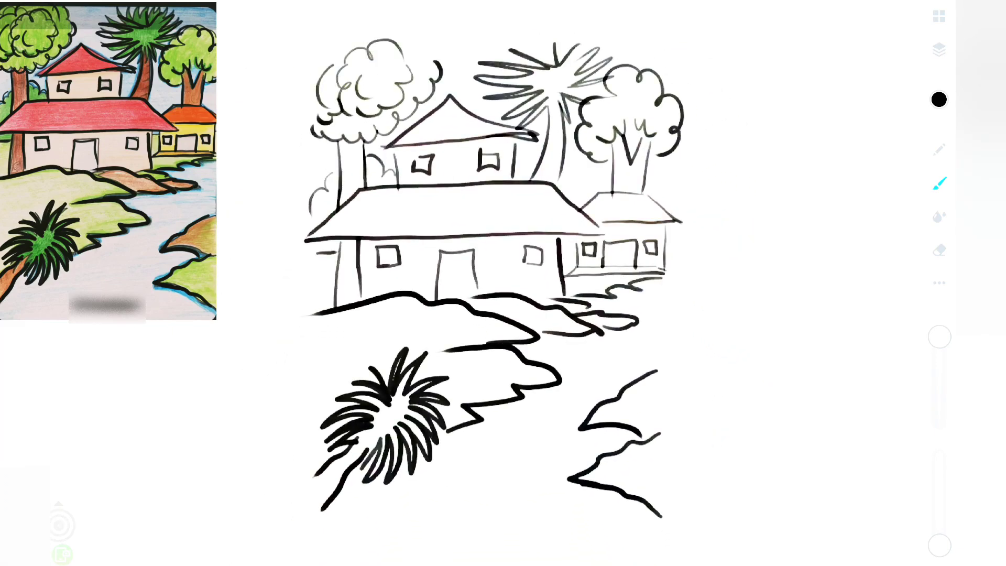
scroll(487, 283, "up", 2)
mouse_move(293, 105)
left_mouse_down()
mouse_move(320, 79)
mouse_move(395, 63)
mouse_move(414, 87)
left_mouse_up()
scroll(482, 293, "down", 2)
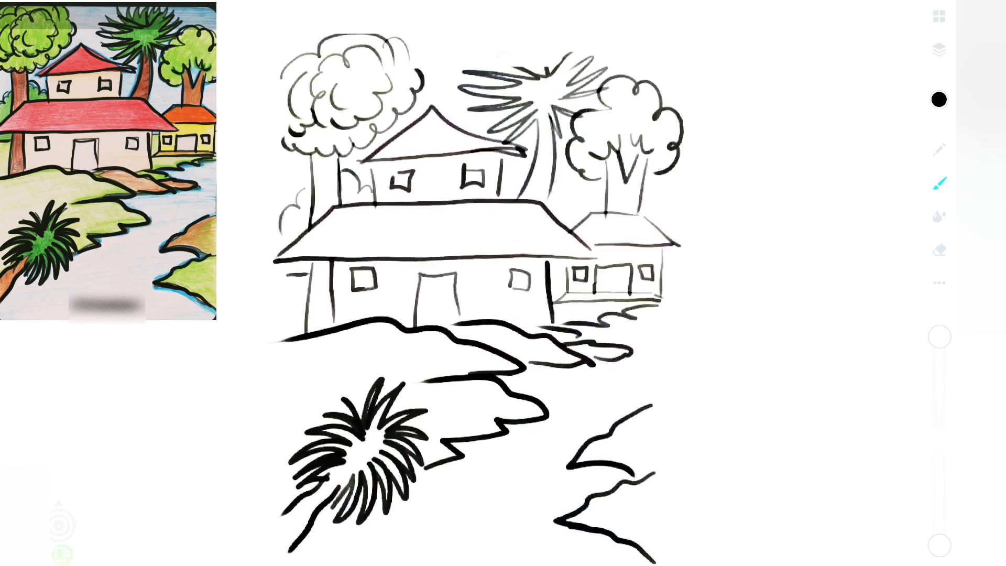
left_click_drag(497, 58, 523, 70)
left_click_drag(545, 51, 547, 66)
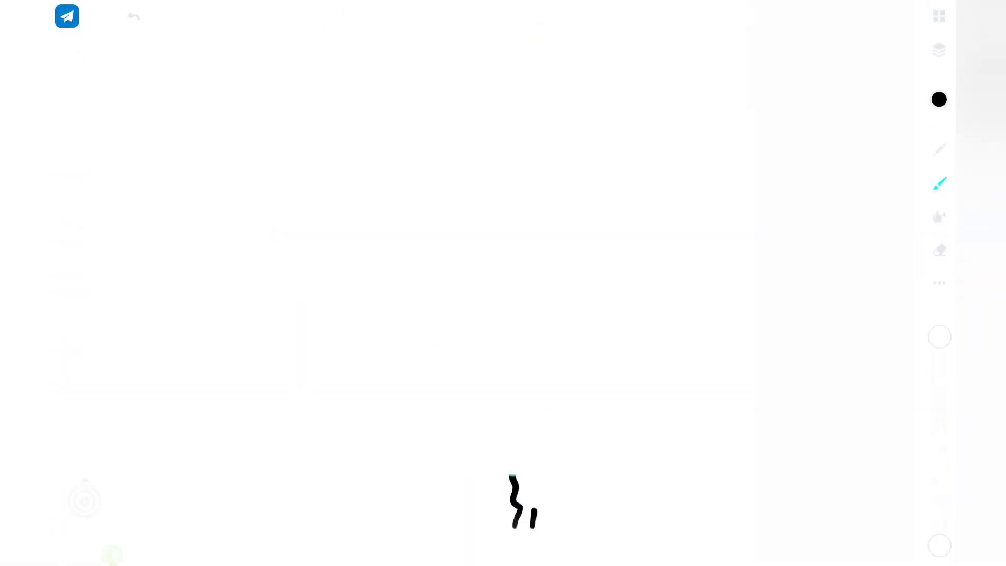
- Draw the scalloped bush outline with a curled base and leafy inner curls
left_click_drag(533, 524, 578, 506)
mouse_move(544, 501)
left_mouse_down()
mouse_move(576, 492)
mouse_move(593, 531)
mouse_move(663, 541)
mouse_move(680, 476)
left_mouse_up()
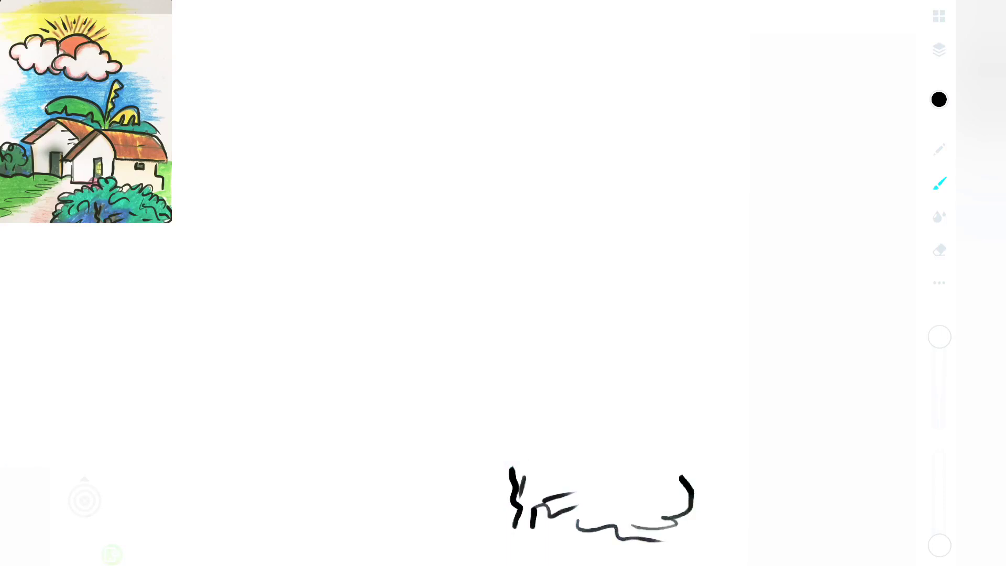
mouse_move(481, 507)
left_mouse_down()
mouse_move(440, 530)
mouse_move(435, 488)
left_mouse_up()
mouse_move(675, 480)
left_mouse_down()
mouse_move(588, 424)
mouse_move(546, 439)
mouse_move(503, 429)
mouse_move(462, 447)
mouse_move(414, 493)
mouse_move(419, 508)
left_mouse_up()
mouse_move(458, 471)
left_mouse_down()
mouse_move(451, 495)
mouse_move(592, 463)
mouse_move(618, 478)
left_mouse_up()
left_click_drag(591, 490, 685, 506)
mouse_move(622, 474)
left_mouse_down()
mouse_move(650, 478)
mouse_move(663, 509)
left_mouse_up()
left_click_drag(624, 508, 644, 508)
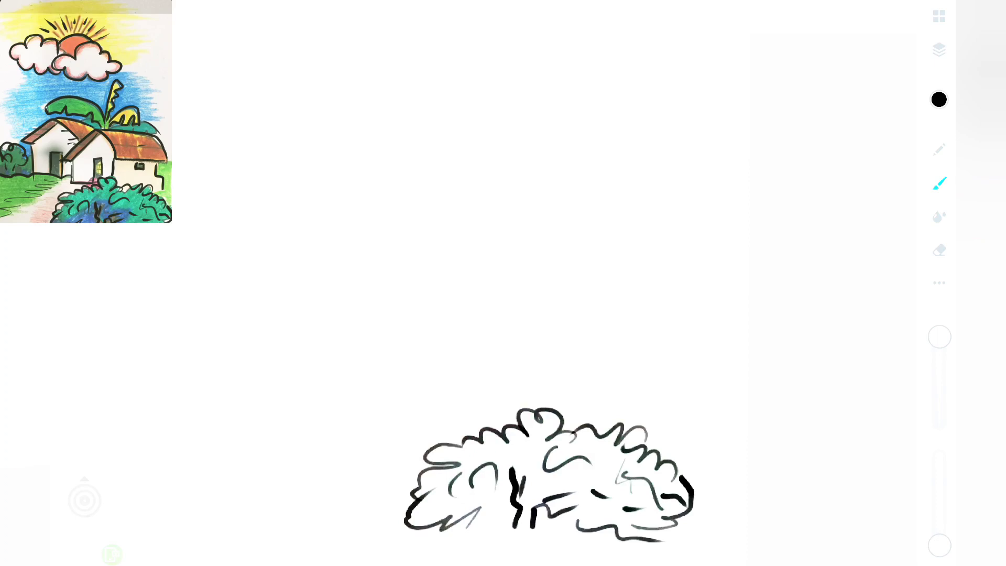
- Draw the wavy ground line and thin path left of the bush, plus hut walls above
left_click_drag(440, 405, 288, 403)
mouse_move(393, 414)
left_mouse_down()
mouse_move(301, 461)
mouse_move(277, 505)
left_mouse_up()
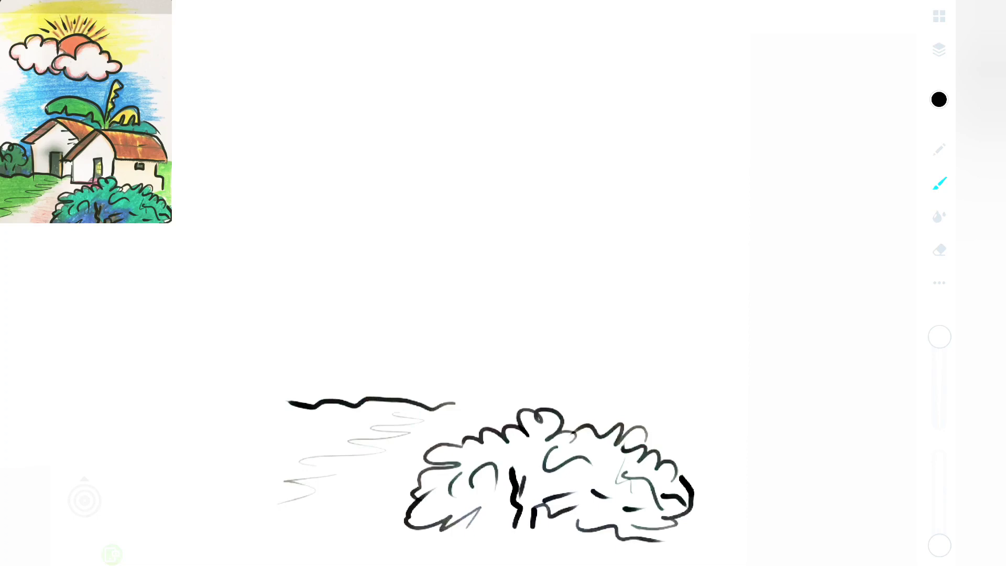
left_click_drag(670, 437, 653, 388)
left_click_drag(550, 406, 556, 363)
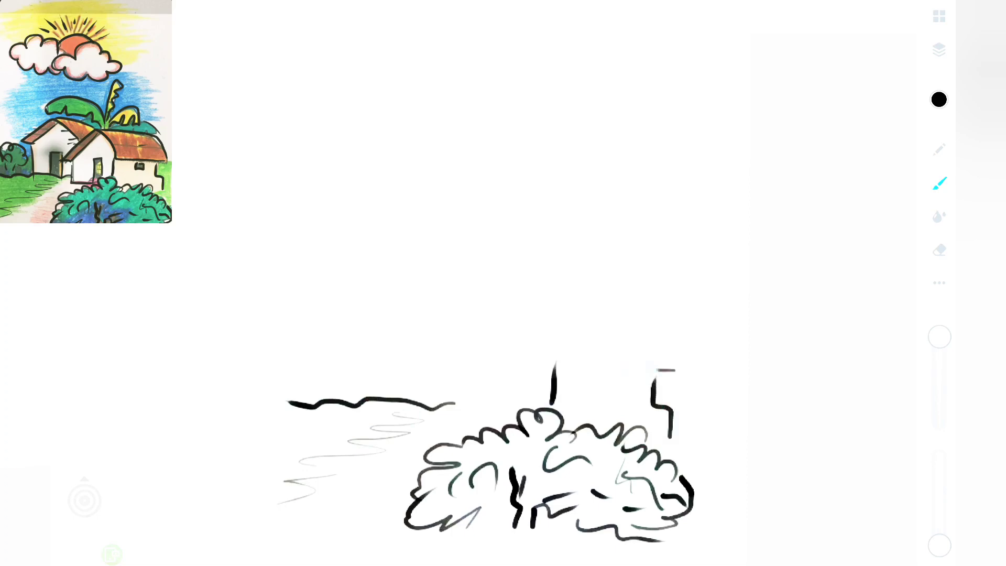
- Draw the first hut's gabled roof and wall, then the second hut's walls and gable roof
mouse_move(676, 370)
left_mouse_down()
mouse_move(555, 332)
mouse_move(450, 352)
mouse_move(431, 372)
left_mouse_up()
mouse_move(670, 333)
left_mouse_down()
mouse_move(680, 365)
mouse_move(527, 297)
mouse_move(455, 370)
mouse_move(456, 414)
mouse_move(513, 421)
mouse_move(527, 372)
mouse_move(507, 422)
left_mouse_up()
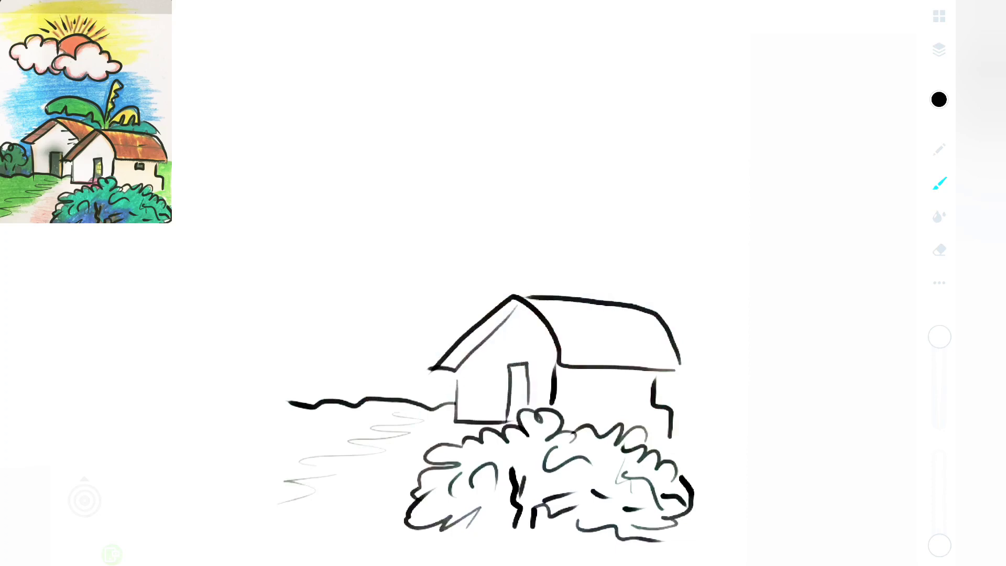
mouse_move(435, 356)
left_mouse_down()
mouse_move(434, 410)
mouse_move(407, 350)
mouse_move(407, 401)
left_mouse_up()
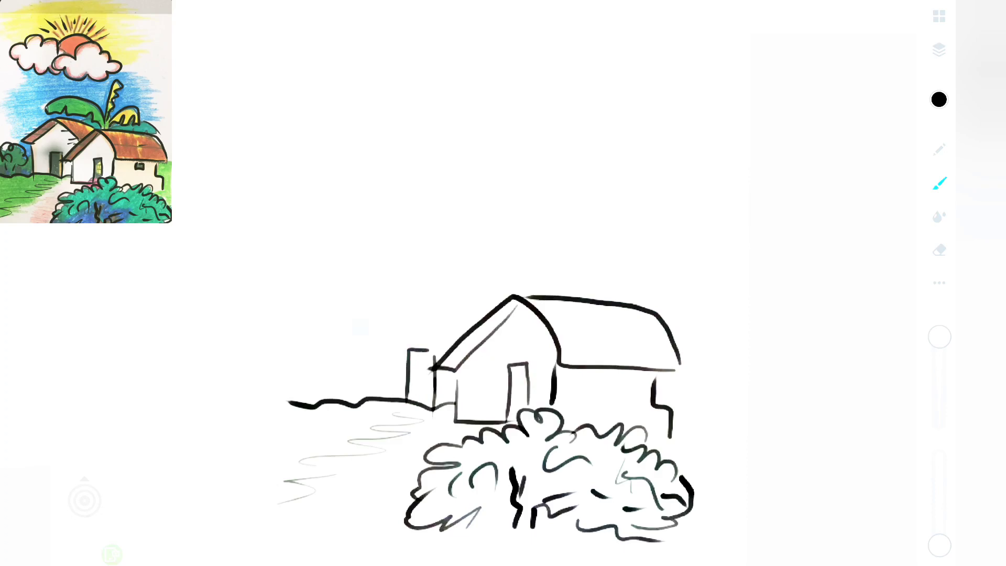
left_click_drag(363, 338, 367, 401)
left_click_drag(417, 287, 371, 321)
mouse_move(474, 317)
left_mouse_down()
mouse_move(414, 271)
mouse_move(354, 328)
mouse_move(373, 329)
left_mouse_up()
- Add the left hut's back roof line, a base stroke, a window and a banana leaf
mouse_move(443, 270)
left_mouse_down()
mouse_move(507, 289)
mouse_move(446, 269)
left_mouse_up()
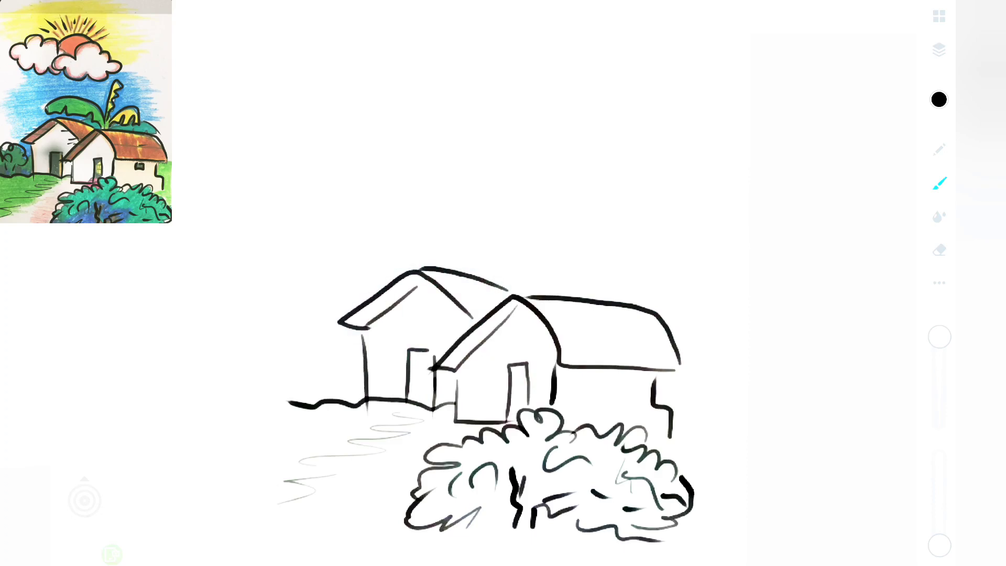
mouse_move(325, 377)
left_mouse_down()
mouse_move(319, 391)
mouse_move(290, 346)
mouse_move(316, 371)
mouse_move(294, 401)
left_mouse_up()
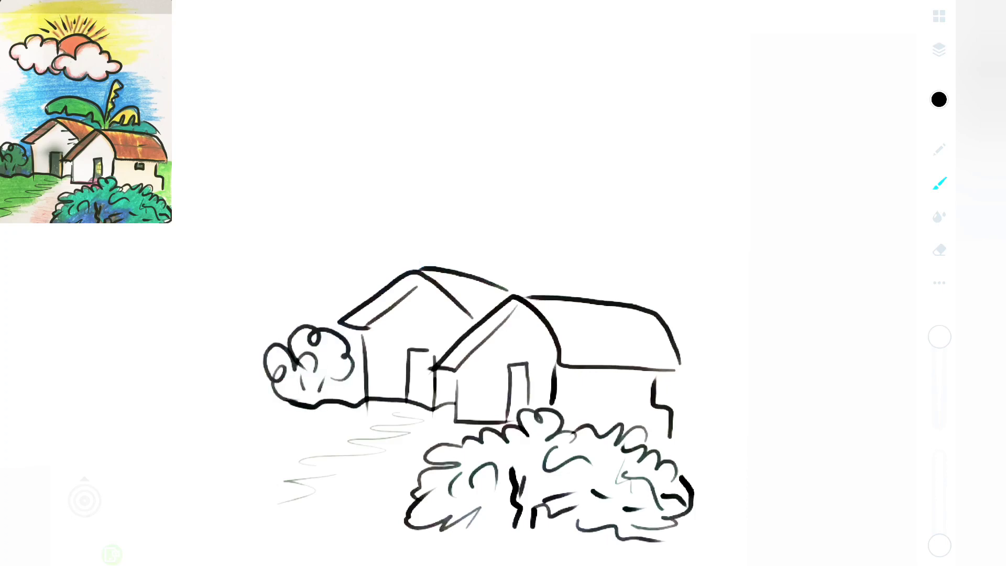
left_click_drag(614, 376, 627, 390)
mouse_move(546, 280)
left_mouse_down()
mouse_move(617, 270)
mouse_move(547, 288)
mouse_move(563, 179)
mouse_move(539, 278)
mouse_move(394, 244)
left_mouse_up()
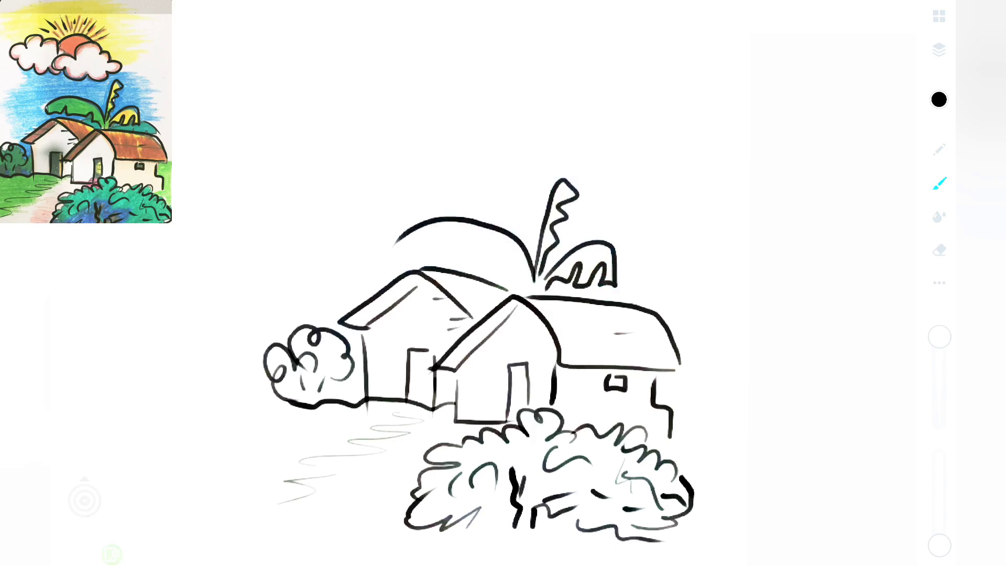
- Close the banana leaf with a jagged edge, add a cloud outline and sun rays
mouse_move(527, 290)
left_mouse_down()
mouse_move(513, 273)
mouse_move(395, 245)
left_mouse_up()
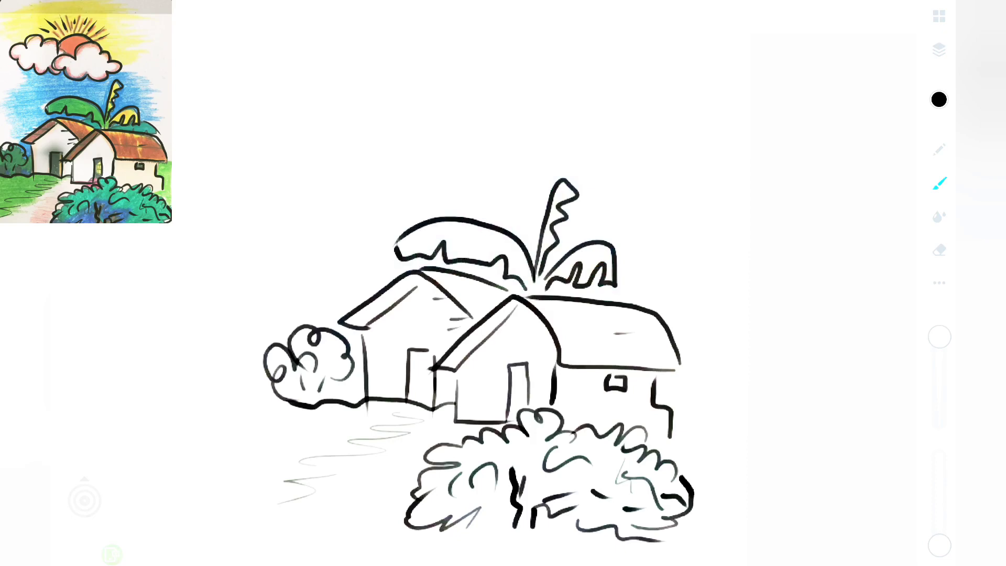
left_click_drag(626, 276, 665, 307)
mouse_move(496, 167)
left_mouse_down()
mouse_move(573, 155)
mouse_move(532, 113)
mouse_move(467, 129)
mouse_move(435, 156)
mouse_move(495, 167)
mouse_move(385, 157)
mouse_move(331, 139)
mouse_move(357, 76)
mouse_move(423, 83)
mouse_move(427, 120)
mouse_move(511, 92)
left_mouse_up()
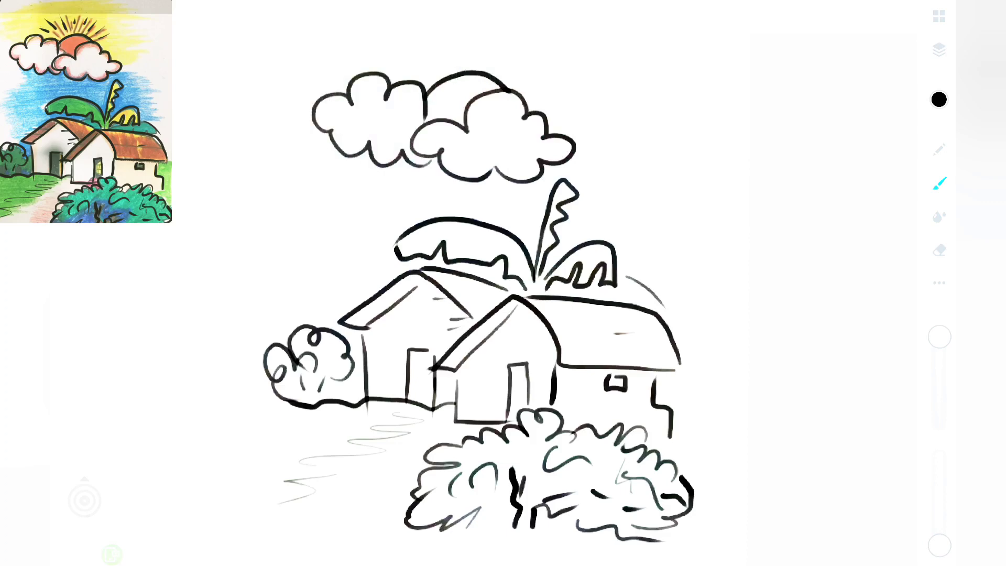
left_click_drag(464, 36, 465, 47)
mouse_move(435, 36)
left_mouse_down()
mouse_move(444, 60)
mouse_move(404, 67)
left_mouse_up()
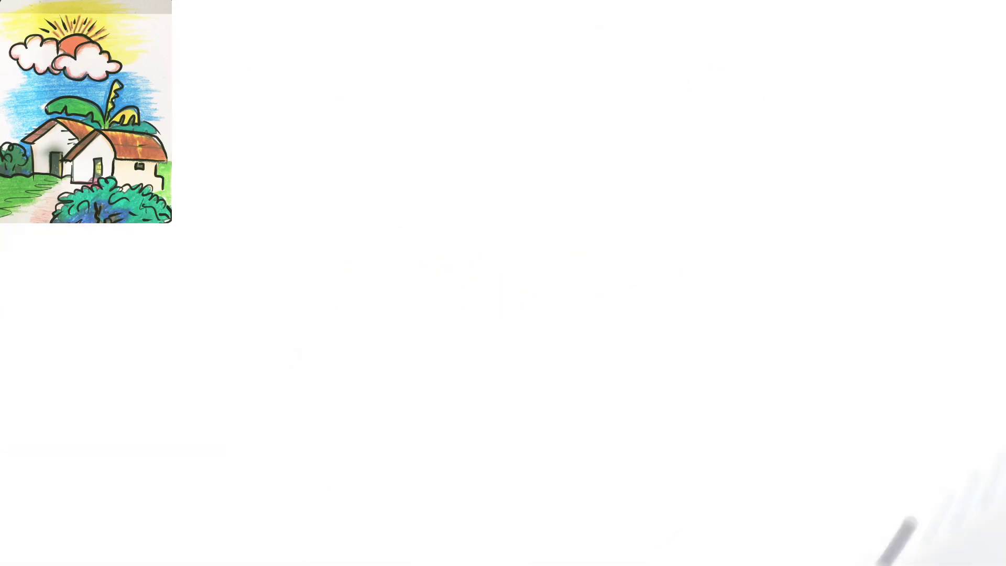
- Draw the converging road edges and a horizon line across the canvas
left_click_drag(293, 389, 173, 512)
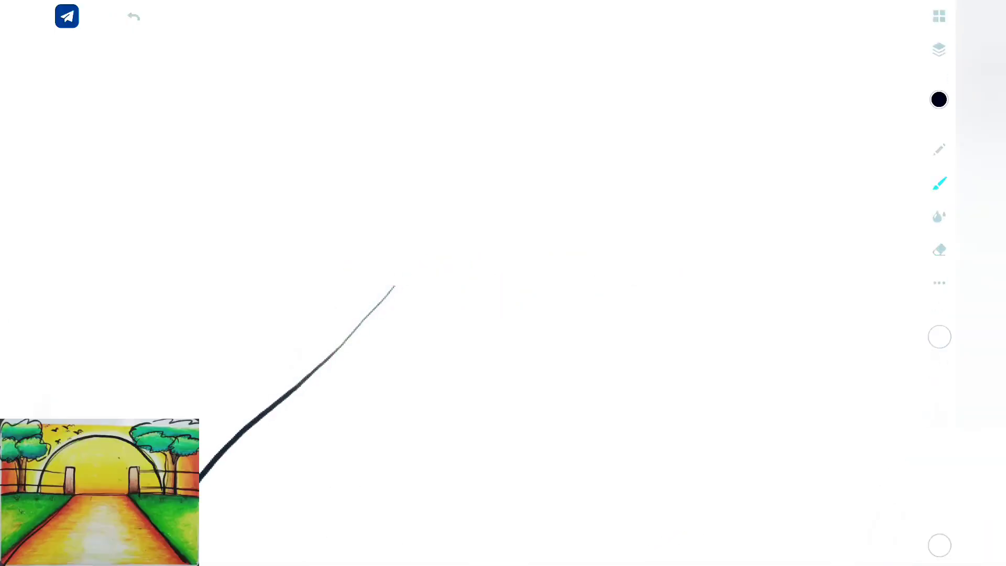
left_click_drag(597, 299, 772, 502)
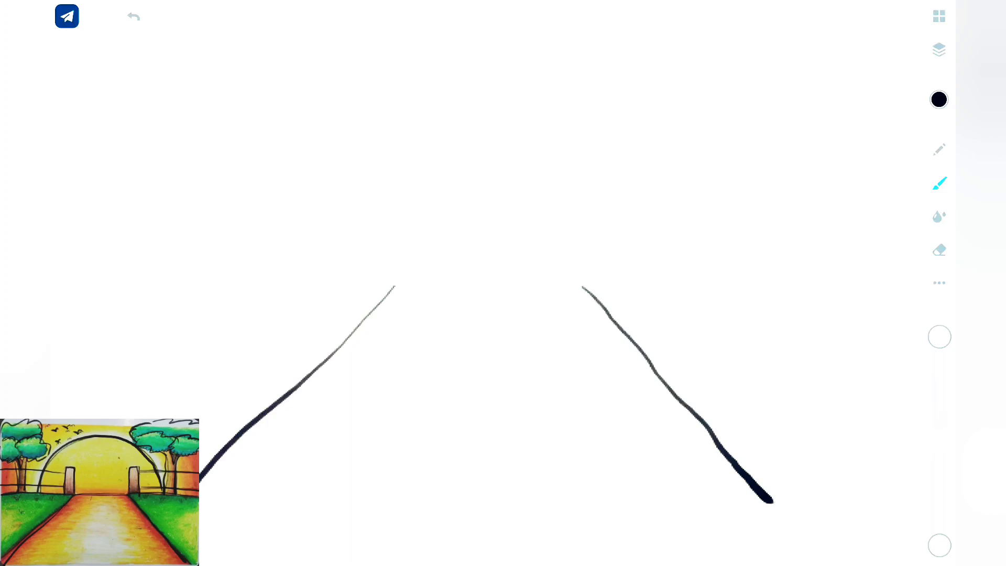
mouse_move(786, 281)
left_mouse_down()
mouse_move(572, 280)
mouse_move(579, 202)
mouse_move(611, 246)
mouse_move(614, 286)
left_mouse_up()
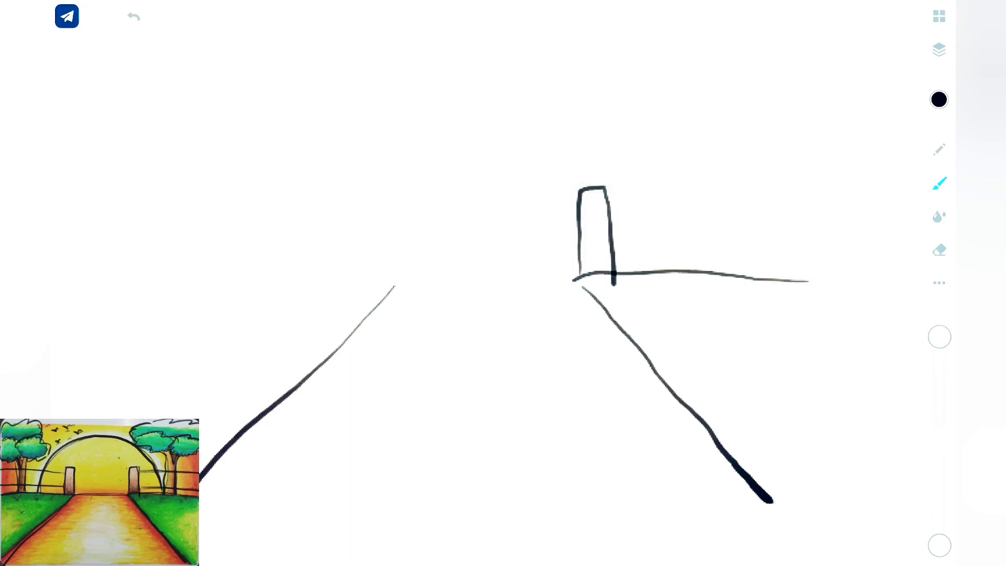
left_click_drag(394, 284, 156, 286)
left_click_drag(564, 275, 392, 284)
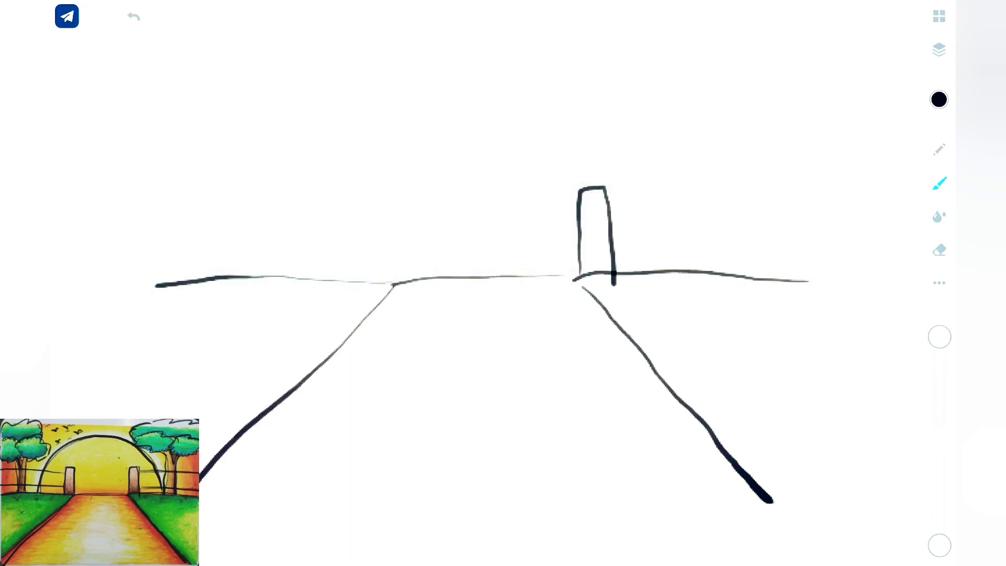
- Add the gate posts, two fence rails on each side, and a large arch above
left_click_drag(615, 198, 820, 205)
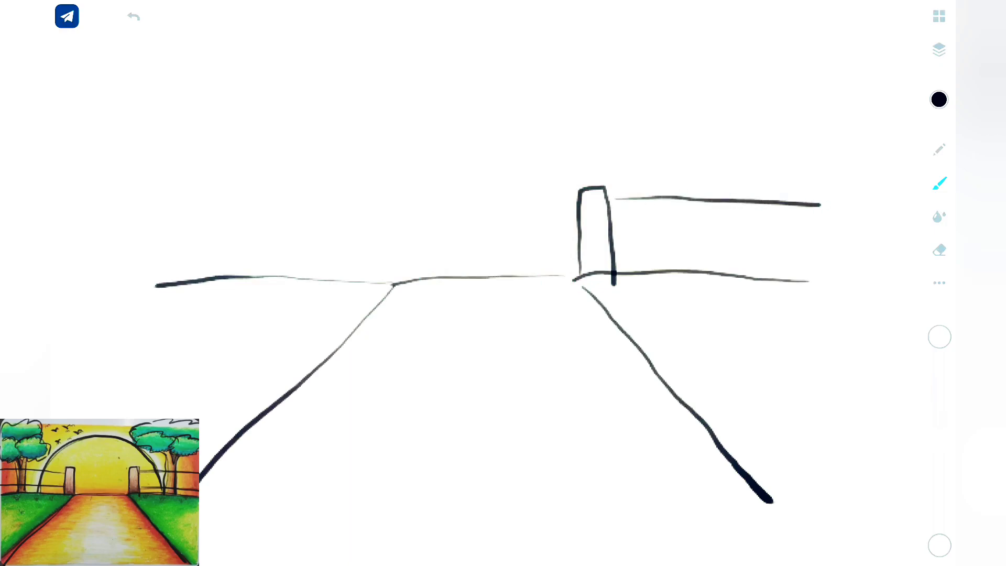
left_click_drag(620, 253, 815, 264)
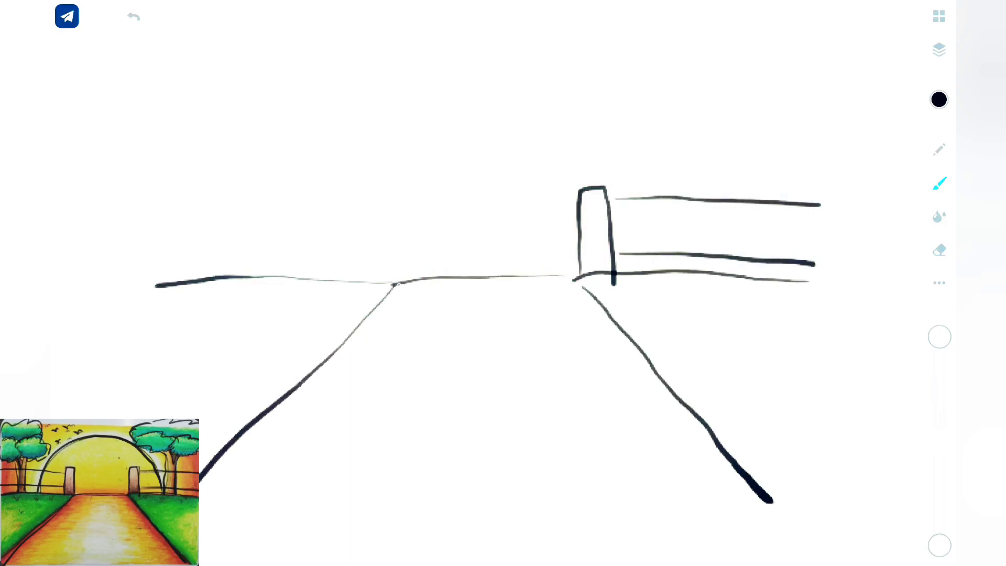
mouse_move(398, 278)
left_mouse_down()
mouse_move(398, 220)
mouse_move(382, 190)
mouse_move(366, 283)
left_mouse_up()
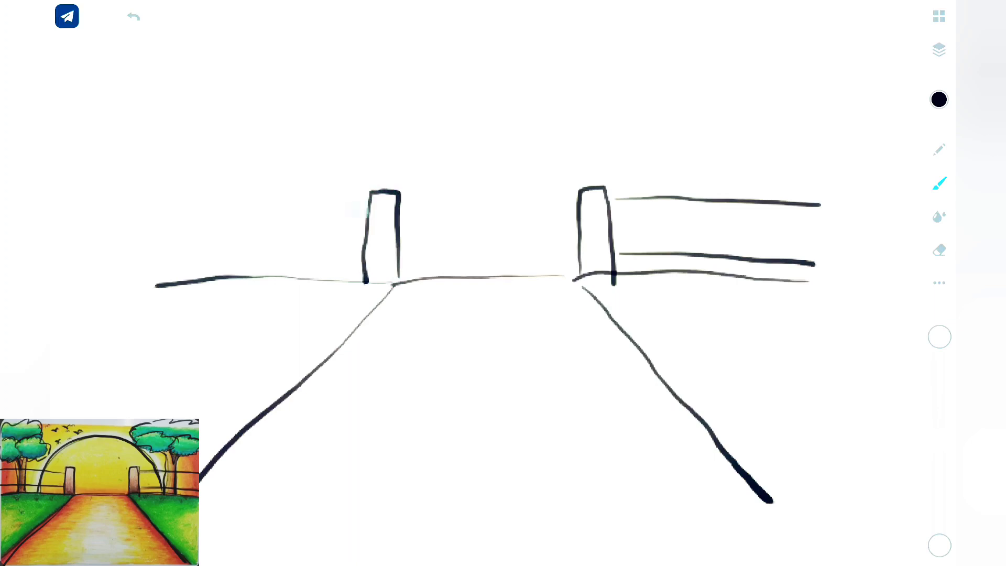
left_click_drag(351, 209, 151, 201)
left_click_drag(362, 253, 146, 253)
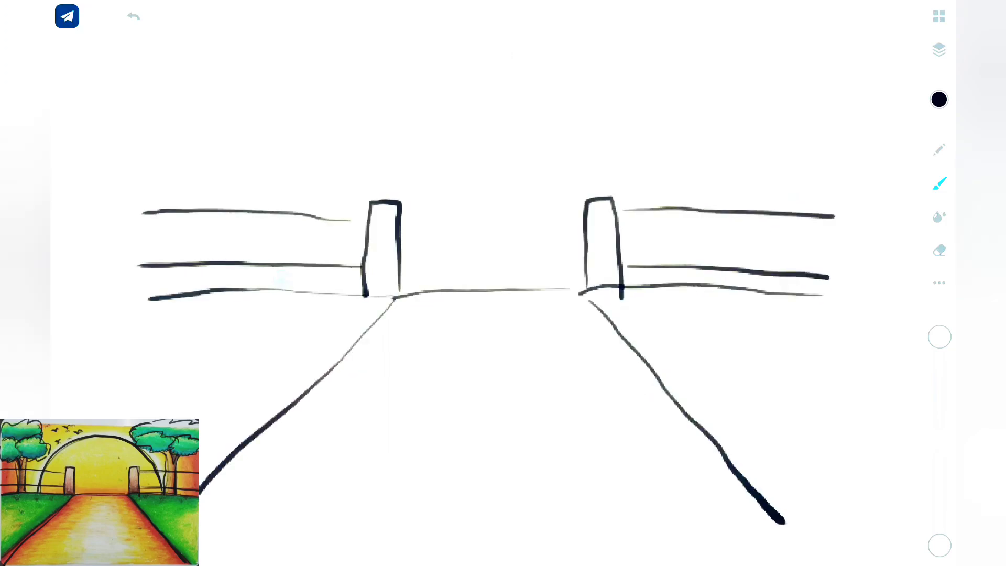
mouse_move(281, 282)
left_mouse_down()
mouse_move(284, 212)
mouse_move(381, 121)
left_mouse_up()
mouse_move(555, 93)
left_mouse_down()
mouse_move(669, 175)
mouse_move(693, 267)
left_mouse_up()
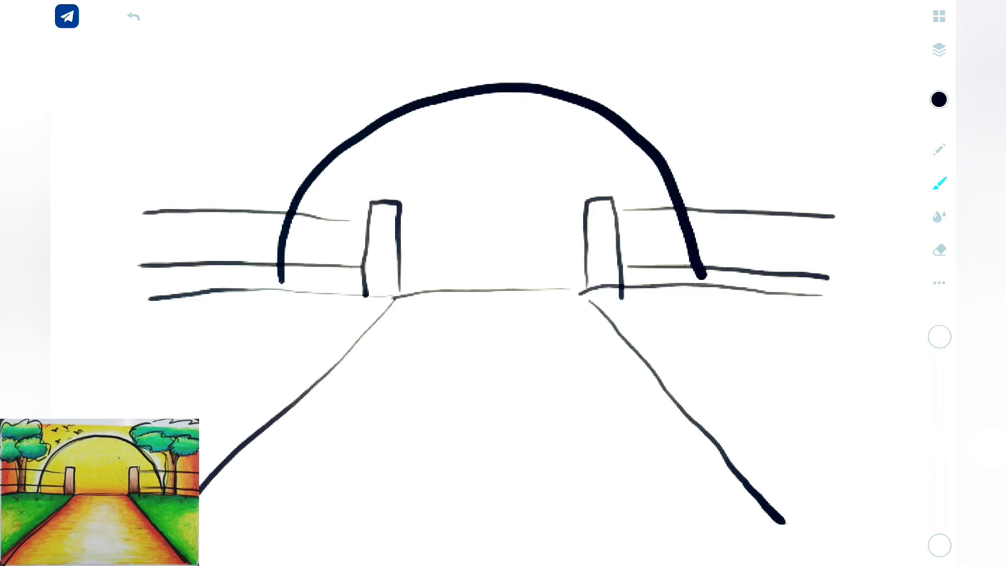
- Undo the uneven arch, redraw the middle left fence rail, and draw a smoother arch over the gate
key("ctrl+z")
key("ctrl+z")
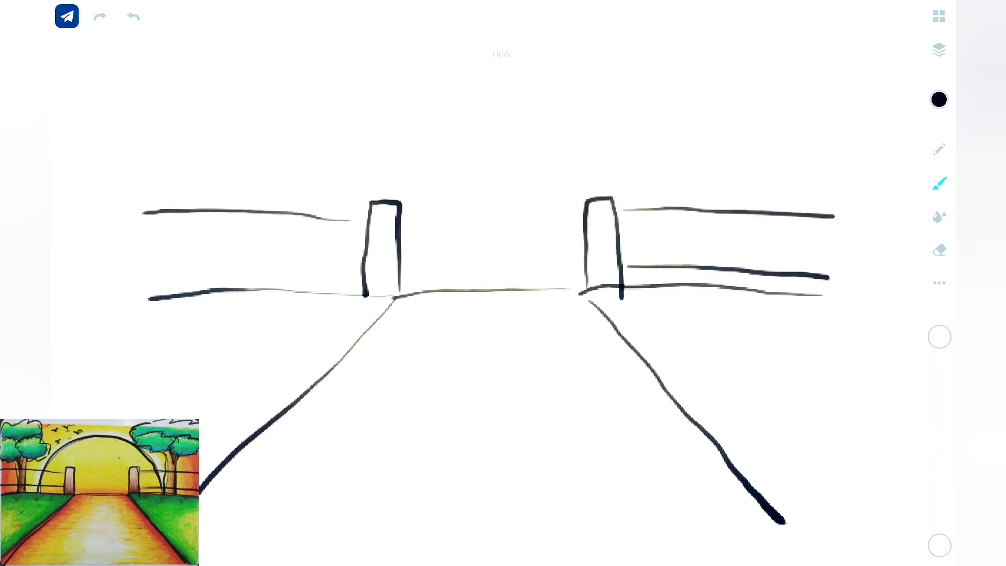
key("ctrl+z")
key("ctrl+shift+z")
left_click_drag(361, 266, 139, 265)
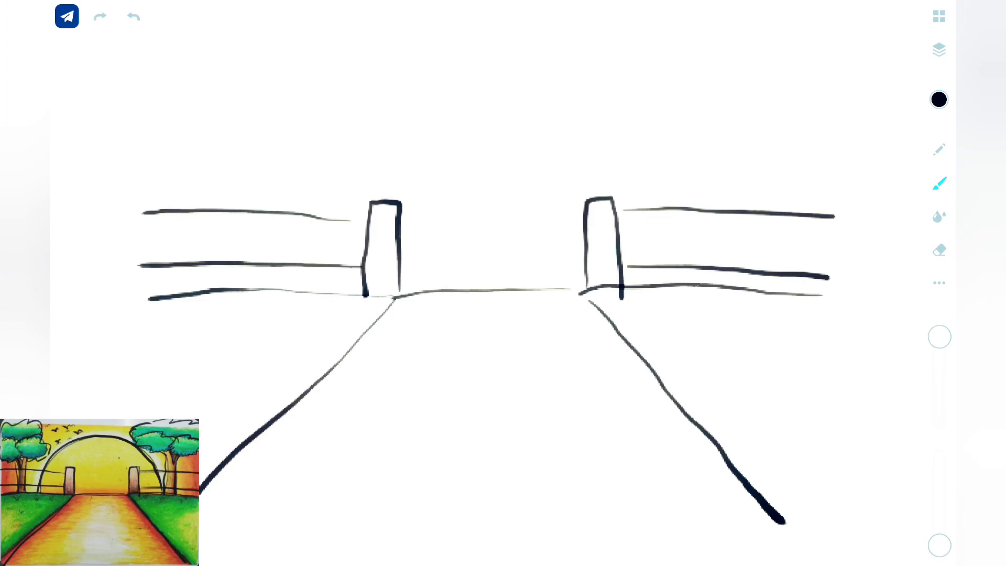
mouse_move(699, 277)
left_mouse_down()
mouse_move(697, 250)
mouse_move(654, 173)
mouse_move(551, 99)
mouse_move(361, 128)
mouse_move(273, 289)
left_mouse_up()
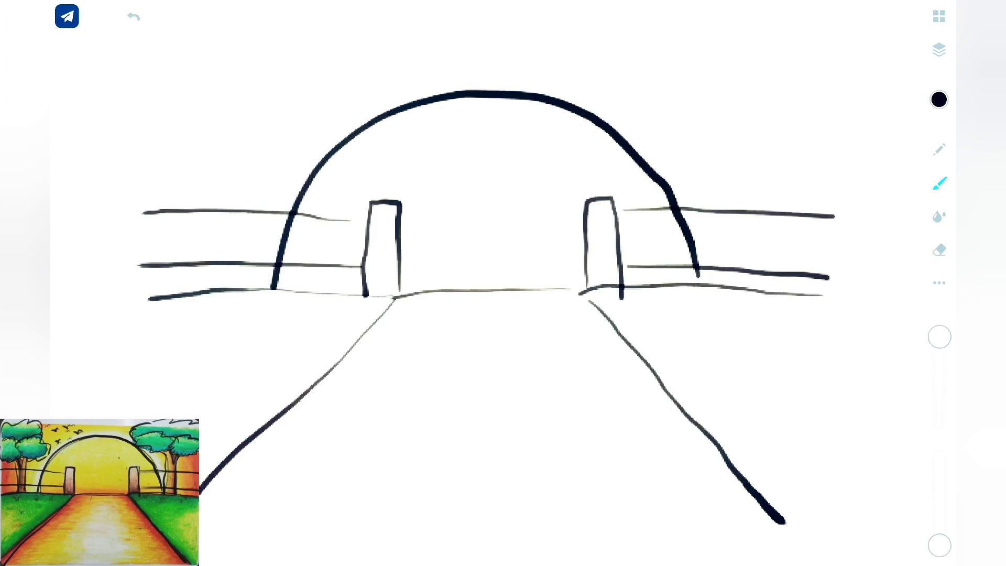
- Draw two tree trunks through the right fence with wavy canopies above them
left_click_drag(757, 160, 743, 290)
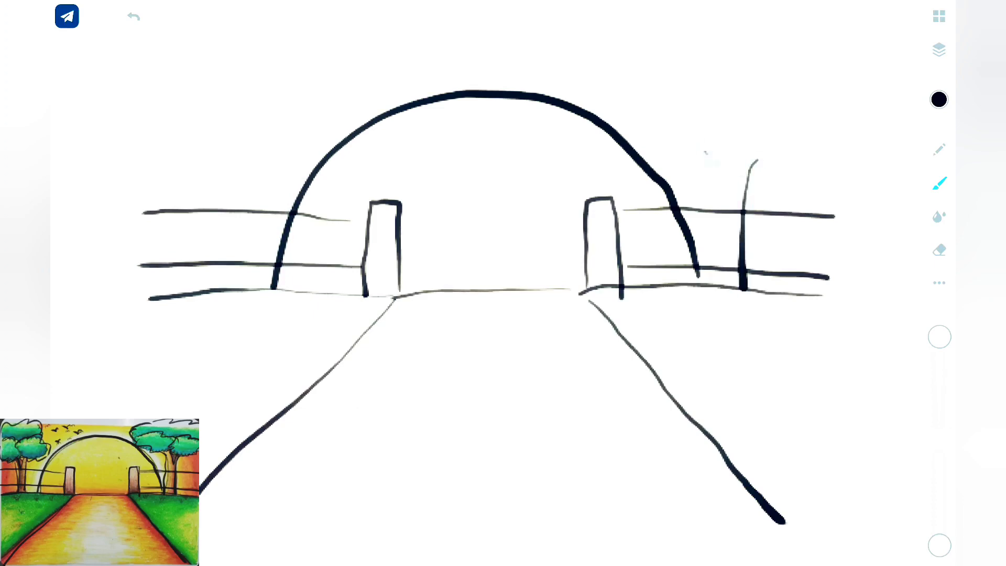
left_click_drag(705, 152, 707, 280)
mouse_move(744, 156)
left_mouse_down()
mouse_move(737, 186)
mouse_move(726, 152)
left_mouse_up()
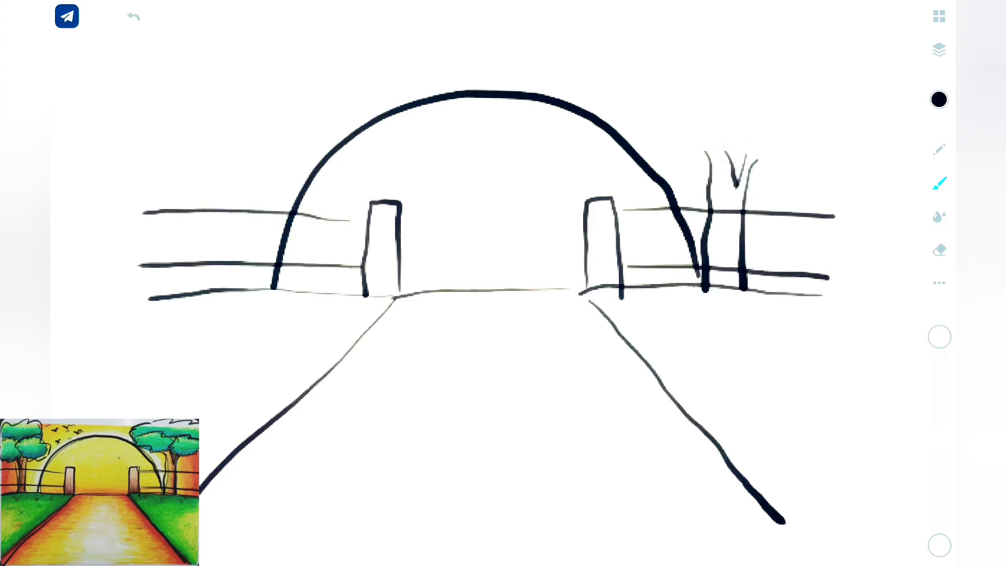
mouse_move(824, 129)
left_mouse_down()
mouse_move(755, 156)
mouse_move(742, 95)
mouse_move(753, 113)
left_mouse_up()
mouse_move(616, 93)
left_mouse_down()
mouse_move(744, 97)
mouse_move(705, 142)
left_mouse_up()
left_click_drag(608, 125, 713, 157)
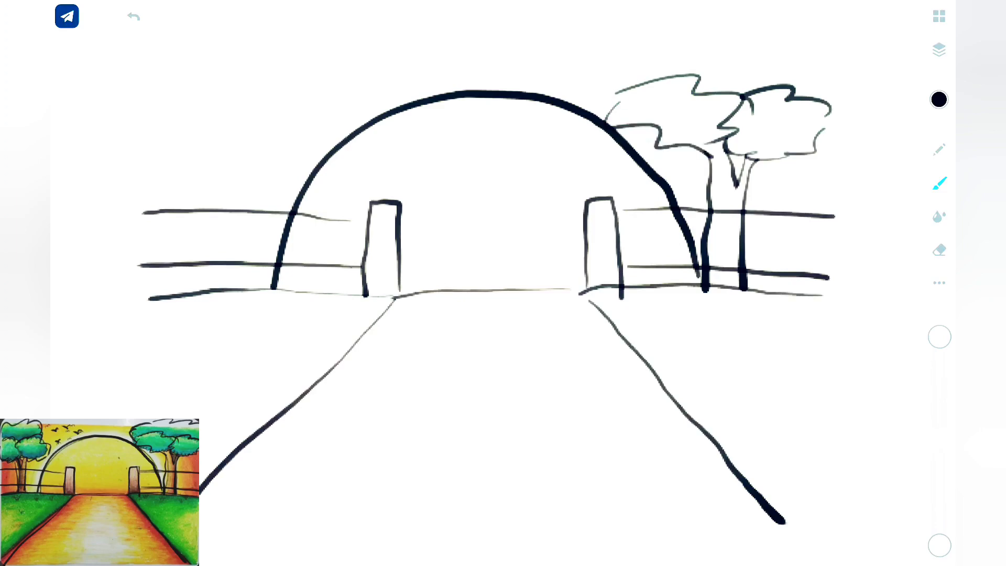
mouse_move(586, 76)
left_mouse_down()
mouse_move(610, 113)
mouse_move(658, 47)
mouse_move(718, 34)
left_mouse_up()
mouse_move(724, 47)
left_mouse_down()
mouse_move(797, 42)
mouse_move(833, 82)
left_mouse_up()
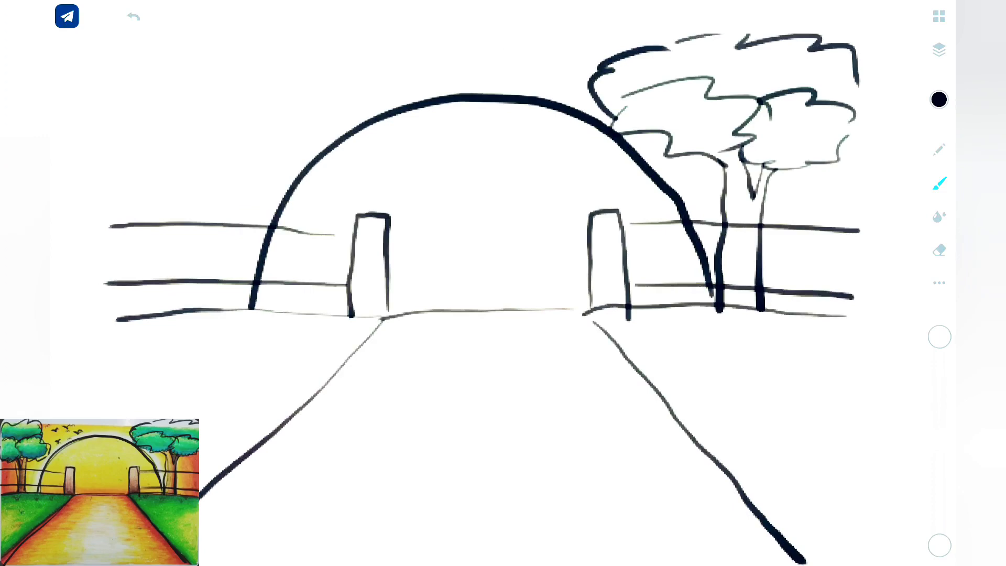
- Add two left fence posts and a branching tree with a leafy crown above them
left_click_drag(210, 187, 202, 309)
left_click_drag(167, 199, 179, 313)
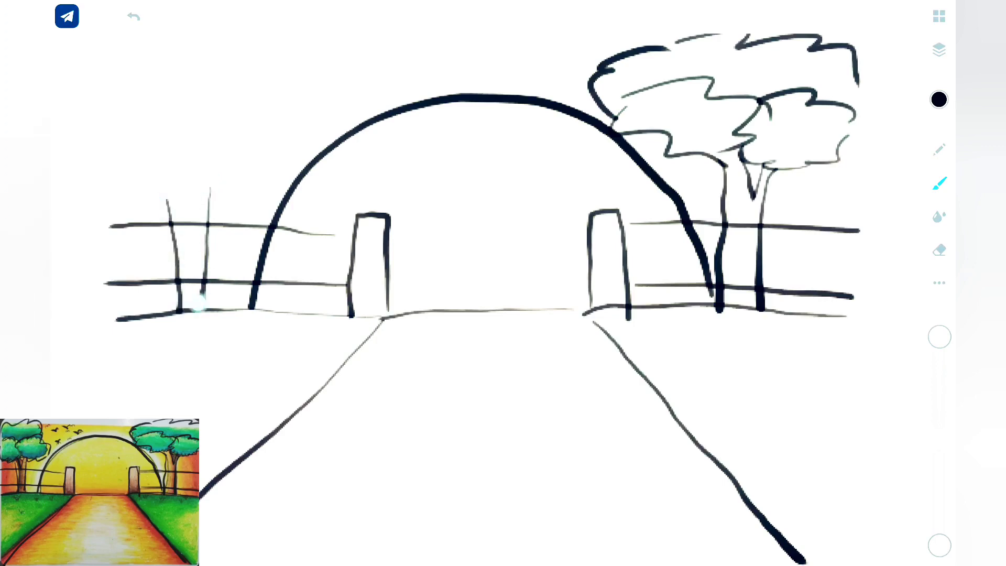
left_click_drag(197, 193, 190, 219)
left_click_drag(174, 183, 189, 224)
mouse_move(186, 168)
left_mouse_down()
mouse_move(238, 187)
mouse_move(283, 176)
left_mouse_up()
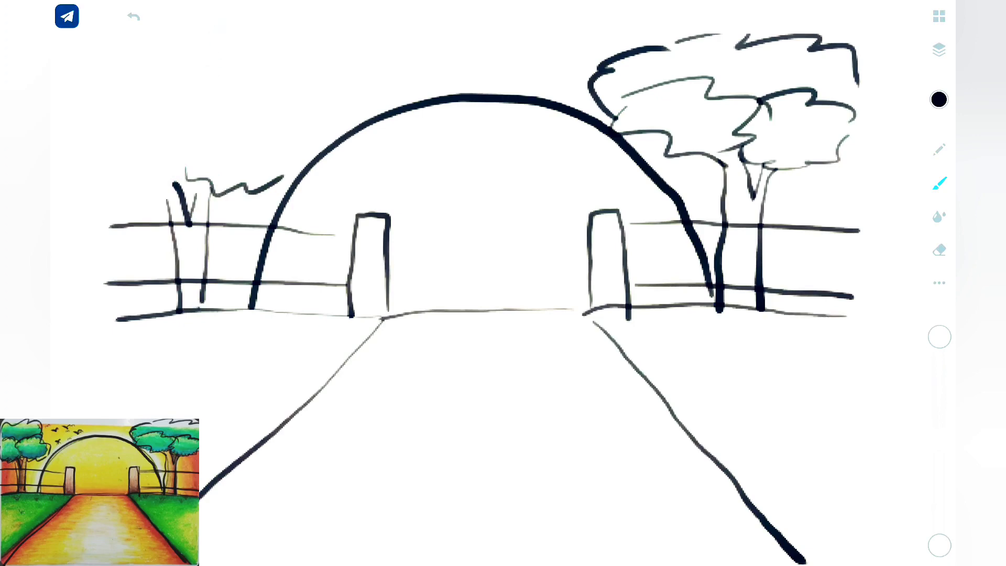
mouse_move(169, 146)
left_mouse_down()
mouse_move(173, 126)
mouse_move(291, 173)
left_mouse_up()
mouse_move(186, 168)
left_mouse_down()
mouse_move(108, 123)
mouse_move(167, 130)
left_mouse_up()
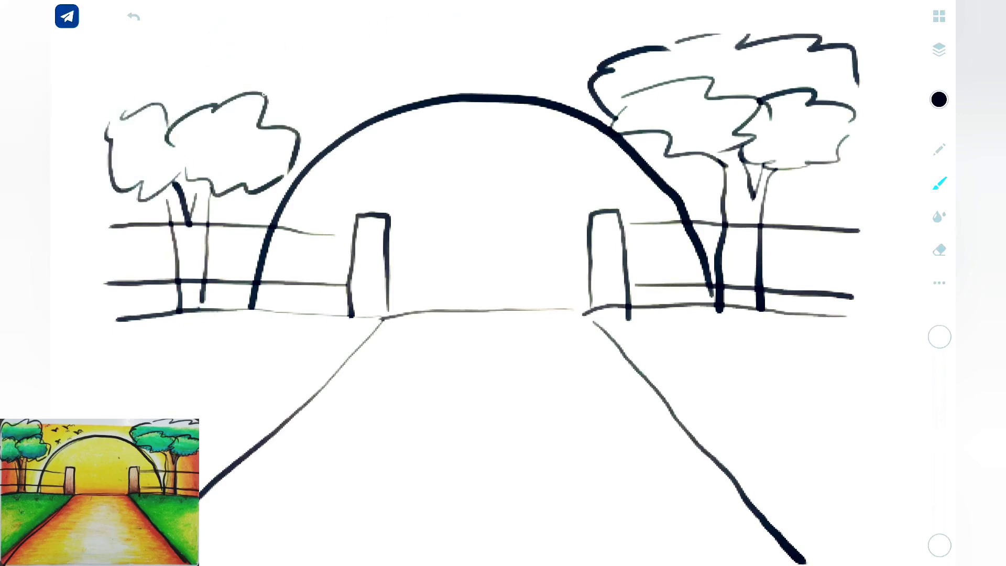
mouse_move(261, 95)
left_mouse_down()
mouse_move(152, 62)
mouse_move(114, 90)
left_mouse_up()
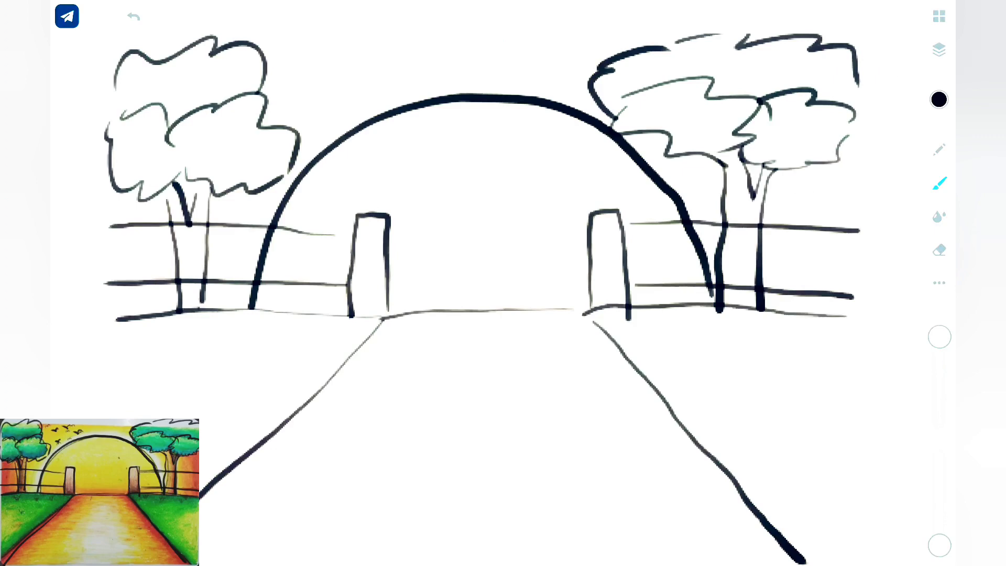
- Sketch four small birds in the sky
left_click_drag(334, 111, 329, 119)
left_click_drag(324, 69, 319, 80)
left_click_drag(383, 83, 412, 77)
left_click_drag(339, 62, 369, 58)
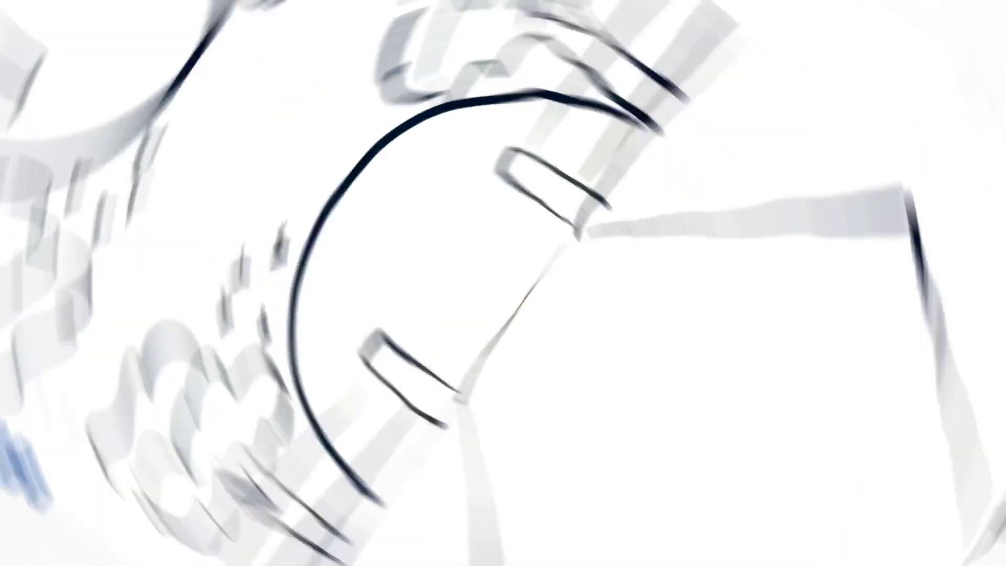
- Draw two hill lines across the bottom with grass blades and tufts
mouse_move(166, 481)
left_mouse_down()
mouse_move(337, 499)
mouse_move(495, 550)
left_mouse_up()
mouse_move(381, 504)
left_mouse_down()
mouse_move(637, 554)
mouse_move(778, 560)
left_mouse_up()
left_click_drag(300, 478, 332, 487)
mouse_move(348, 479)
left_mouse_down()
mouse_move(347, 495)
mouse_move(359, 490)
left_mouse_up()
left_click_drag(378, 494, 368, 501)
left_click_drag(548, 508, 581, 532)
mouse_move(587, 516)
left_mouse_down()
mouse_move(587, 528)
mouse_move(600, 530)
left_mouse_up()
- Draw small bushes at the lower right and a scalloped bush line across the middle
left_click_drag(816, 519, 754, 506)
mouse_move(754, 506)
left_mouse_down()
mouse_move(723, 493)
mouse_move(691, 503)
mouse_move(680, 478)
mouse_move(584, 463)
mouse_move(570, 384)
mouse_move(527, 368)
mouse_move(427, 371)
left_mouse_up()
mouse_move(427, 368)
left_mouse_down()
mouse_move(374, 358)
mouse_move(321, 375)
left_mouse_up()
mouse_move(321, 372)
left_mouse_down()
mouse_move(223, 381)
mouse_move(181, 406)
left_mouse_up()
left_click_drag(180, 403, 138, 431)
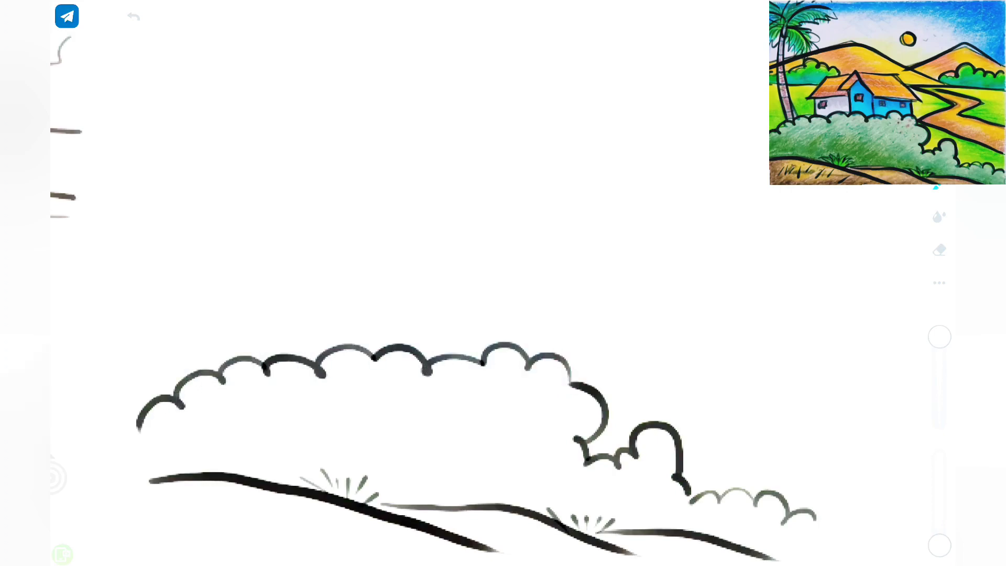
- Draw the winding river's banks, a horizon with distant bushes, and two mountain peaks
mouse_move(812, 464)
left_mouse_down()
mouse_move(577, 376)
mouse_move(672, 327)
mouse_move(553, 275)
left_mouse_up()
mouse_move(818, 388)
left_mouse_down()
mouse_move(689, 354)
mouse_move(613, 283)
left_mouse_up()
left_click_drag(818, 284, 537, 273)
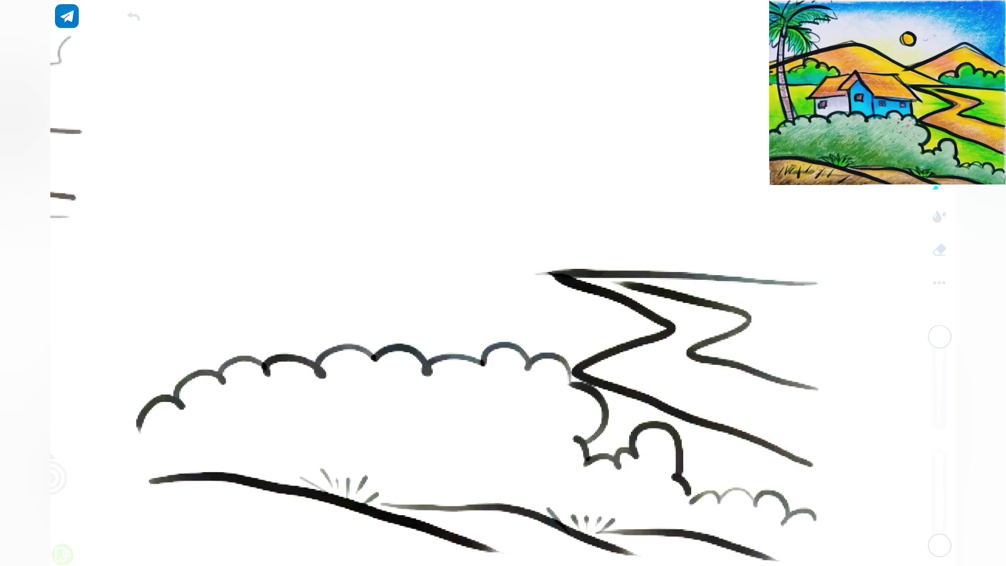
mouse_move(816, 237)
left_mouse_down()
mouse_move(653, 236)
mouse_move(632, 254)
left_mouse_up()
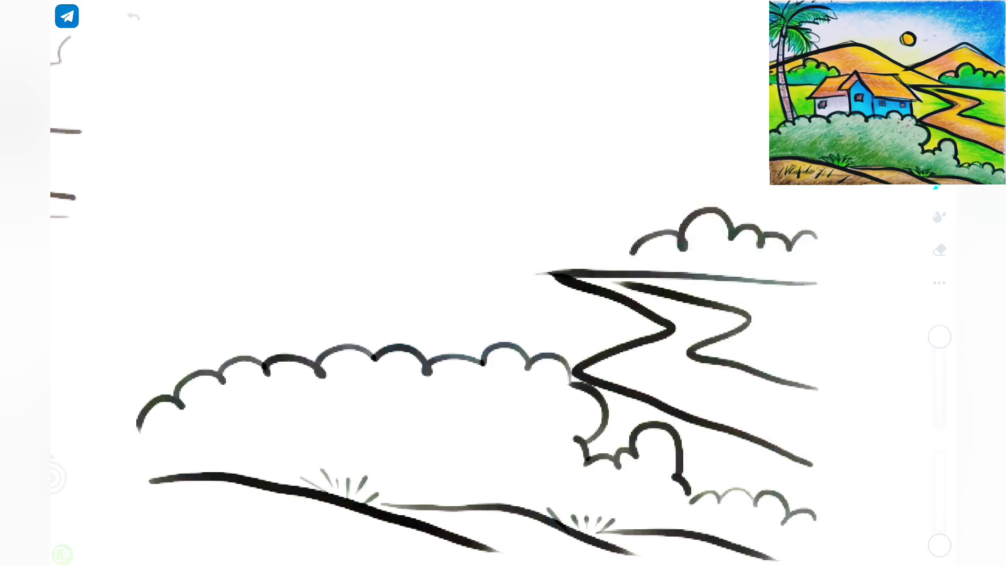
mouse_move(807, 216)
left_mouse_down()
mouse_move(663, 173)
mouse_move(532, 230)
left_mouse_up()
mouse_move(648, 269)
left_mouse_down()
mouse_move(604, 247)
mouse_move(291, 168)
mouse_move(118, 231)
left_mouse_up()
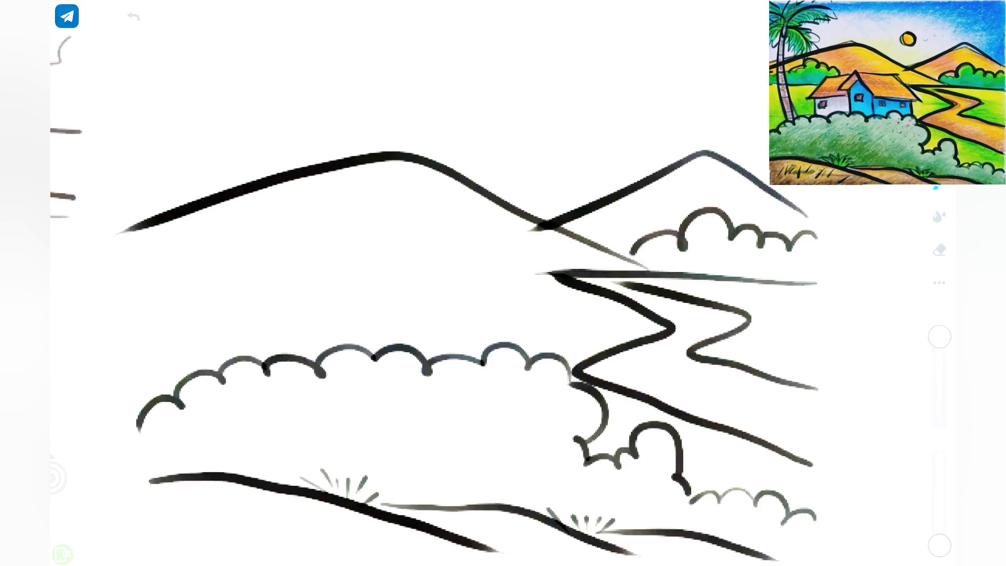
- Draw the house's wall posts, pointed gable roof, eaves and right roof line above the bushes
left_click_drag(552, 324, 554, 356)
left_click_drag(443, 321, 444, 347)
left_click_drag(375, 289, 382, 350)
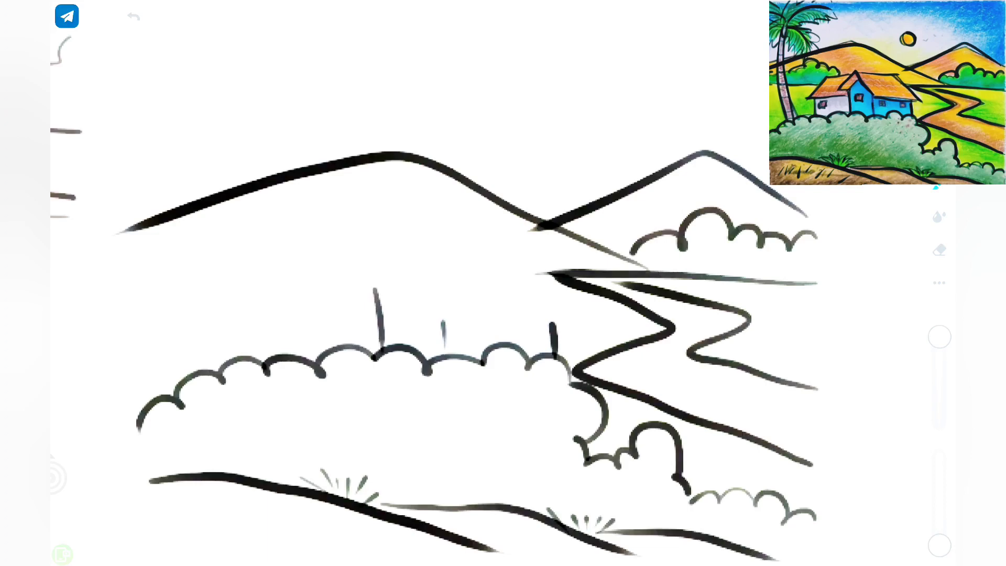
mouse_move(568, 316)
left_mouse_down()
mouse_move(448, 306)
mouse_move(397, 229)
mouse_move(346, 286)
left_mouse_up()
left_click_drag(401, 257, 373, 284)
left_click_drag(353, 283, 382, 283)
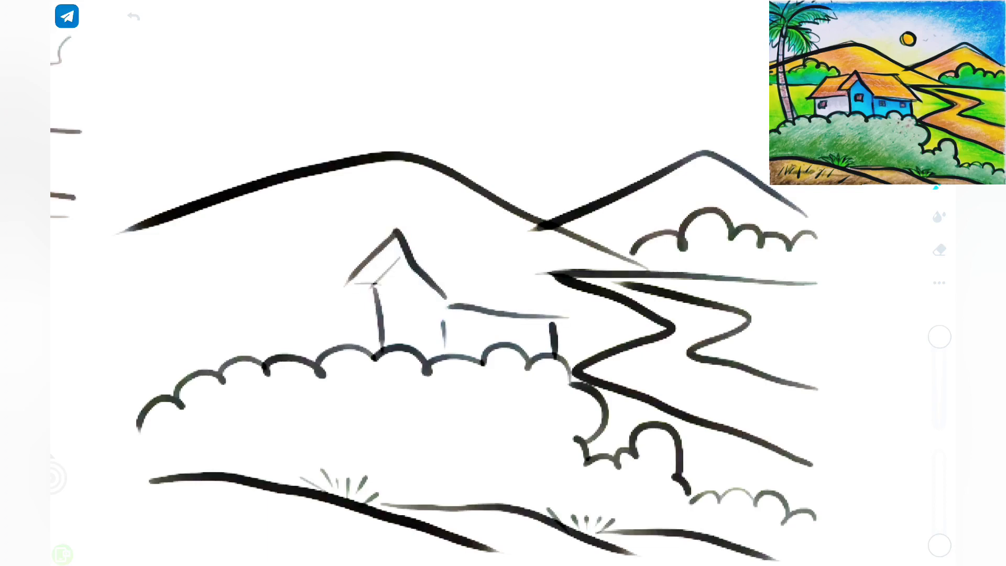
mouse_move(414, 236)
left_mouse_down()
mouse_move(517, 241)
mouse_move(583, 318)
left_mouse_up()
- Add the right roof slope, the left section's roof and windows
mouse_move(401, 296)
left_mouse_down()
mouse_move(418, 317)
mouse_move(351, 301)
mouse_move(257, 308)
mouse_move(280, 354)
left_mouse_up()
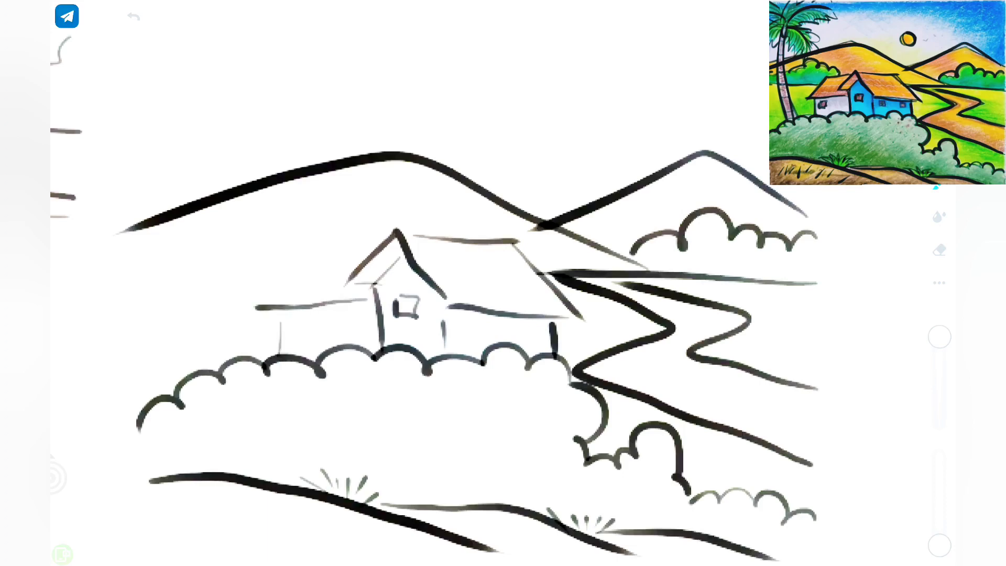
left_click_drag(376, 239, 315, 246)
mouse_move(314, 247)
left_mouse_down()
mouse_move(258, 309)
mouse_move(292, 336)
left_mouse_up()
left_click_drag(303, 316, 308, 336)
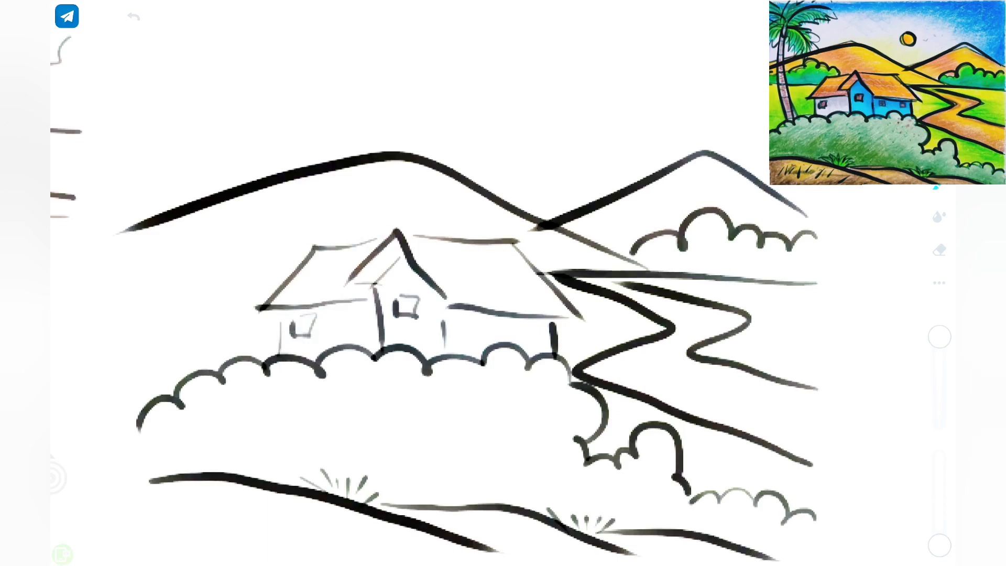
- Draw a tall palm trunk left of the house with leafy fronds fanning right
mouse_move(205, 99)
left_mouse_down()
mouse_move(224, 383)
mouse_move(178, 160)
mouse_move(206, 371)
left_mouse_up()
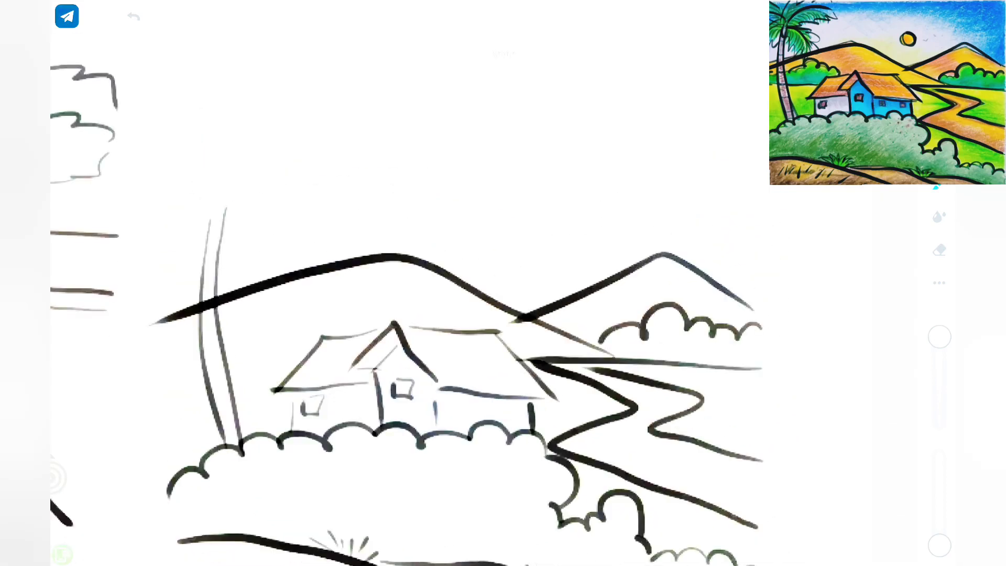
mouse_move(225, 211)
left_mouse_down()
mouse_move(262, 234)
mouse_move(286, 267)
left_mouse_up()
mouse_move(228, 202)
left_mouse_down()
mouse_move(257, 172)
mouse_move(336, 168)
mouse_move(140, 174)
left_mouse_up()
left_click_drag(218, 206, 144, 297)
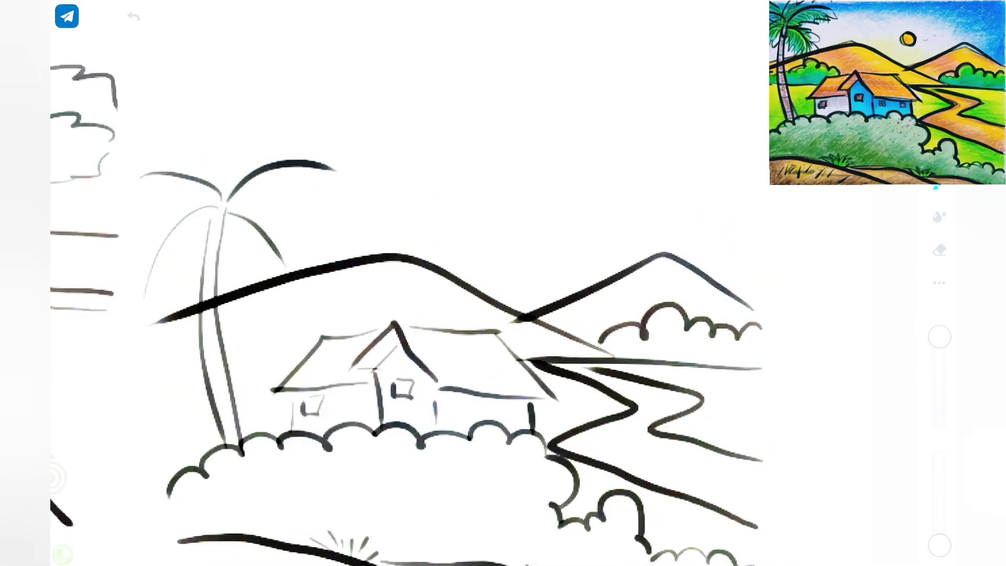
left_click_drag(228, 246, 265, 293)
left_click_drag(217, 213, 215, 238)
left_click_drag(262, 277, 306, 249)
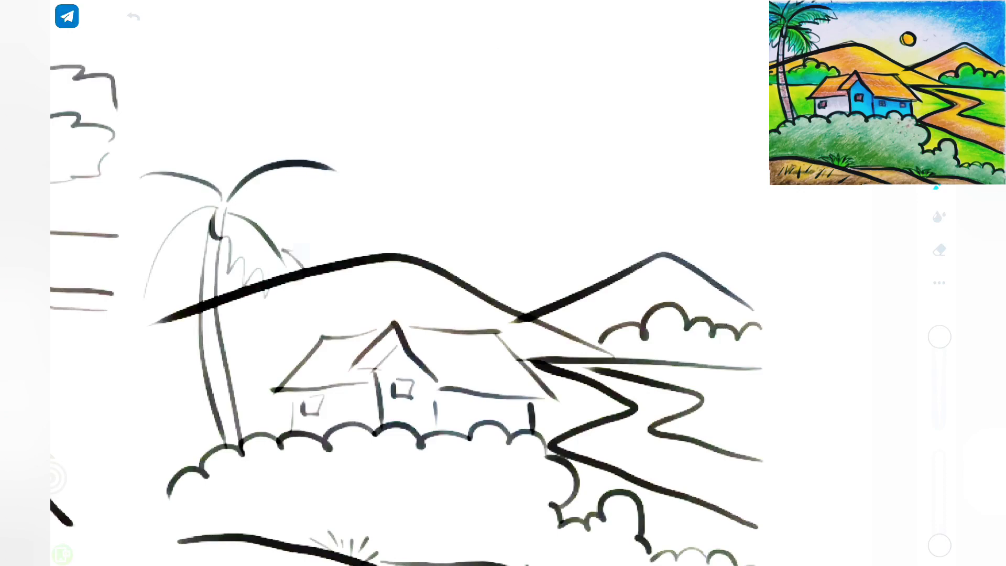
left_click_drag(273, 220, 306, 246)
left_click_drag(228, 215, 286, 221)
left_click_drag(336, 170, 255, 205)
mouse_move(336, 152)
left_mouse_down()
mouse_move(314, 137)
mouse_move(212, 202)
left_mouse_up()
- Add zigzag-leafed fronds on the palm's left side, one curving upward
mouse_move(195, 245)
left_mouse_down()
mouse_move(138, 300)
mouse_move(193, 264)
left_mouse_up()
left_click_drag(141, 259, 130, 282)
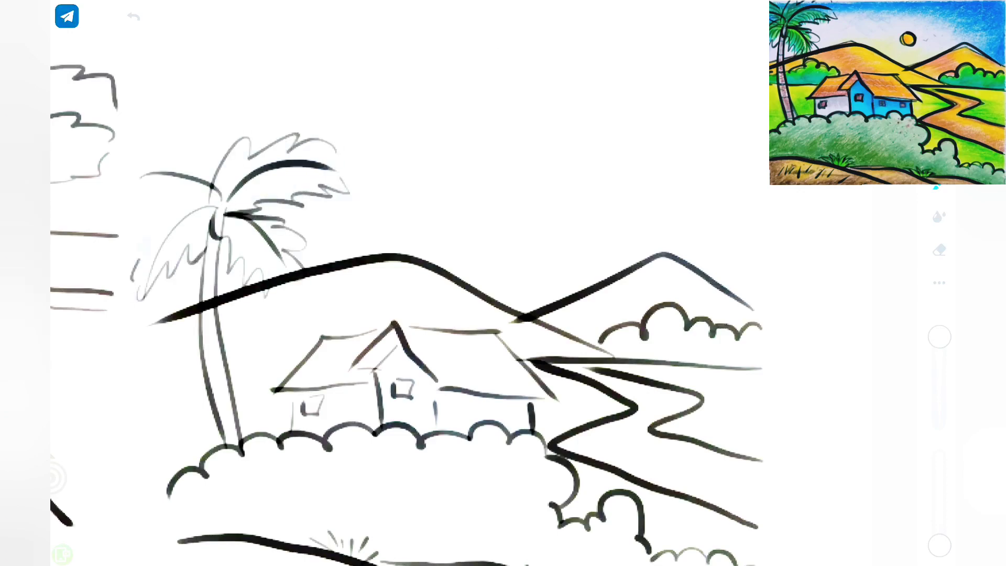
left_click_drag(178, 204, 139, 259)
mouse_move(209, 195)
left_mouse_down()
mouse_move(172, 212)
mouse_move(125, 184)
mouse_move(192, 209)
left_mouse_up()
left_click_drag(167, 170, 120, 165)
left_click_drag(206, 166, 153, 142)
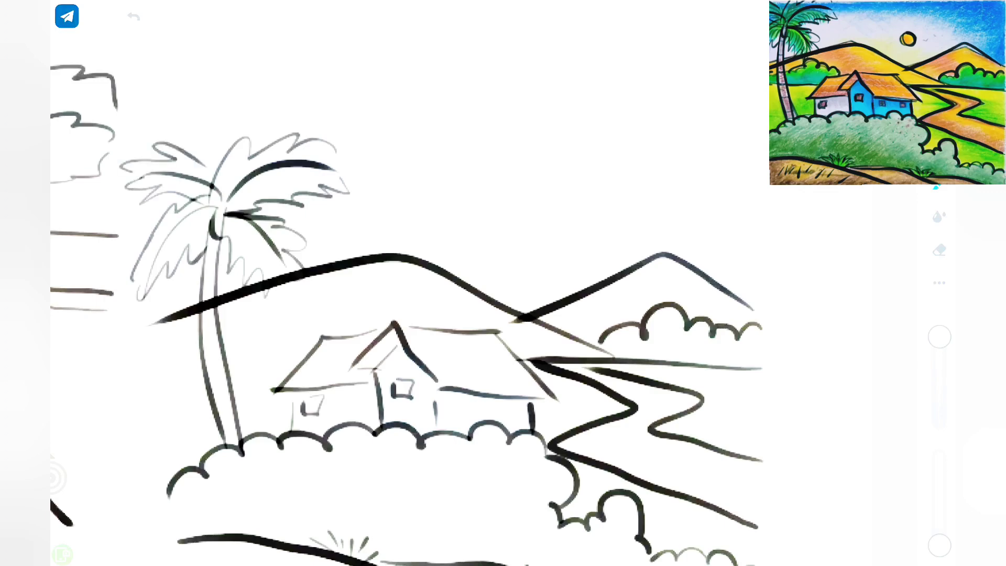
- Sketch a bush behind the house and ground curves beside the palm trunk
mouse_move(350, 325)
left_mouse_down()
mouse_move(318, 305)
mouse_move(229, 326)
left_mouse_up()
left_click_drag(307, 314, 297, 309)
left_click_drag(188, 322, 150, 345)
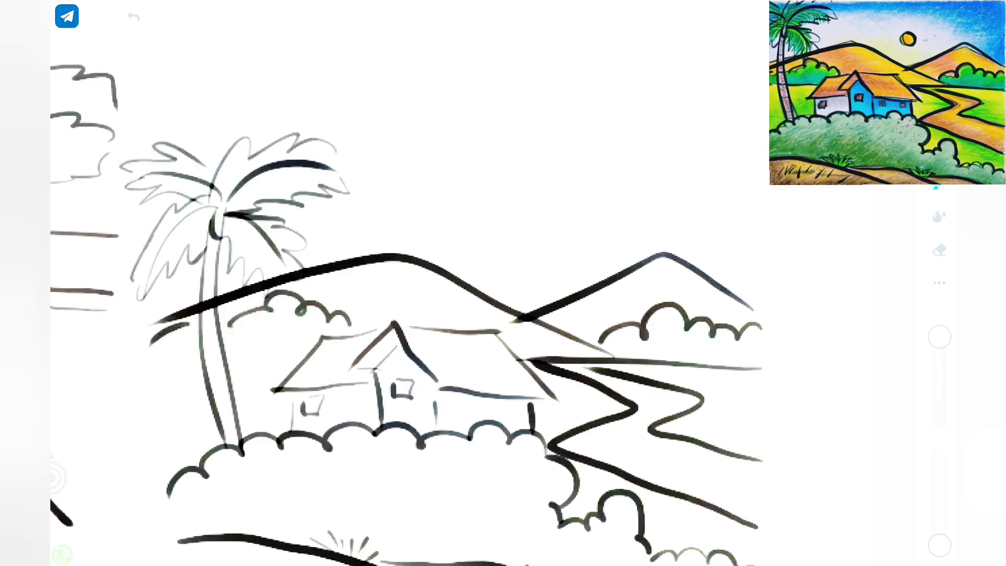
left_click_drag(296, 358, 134, 350)
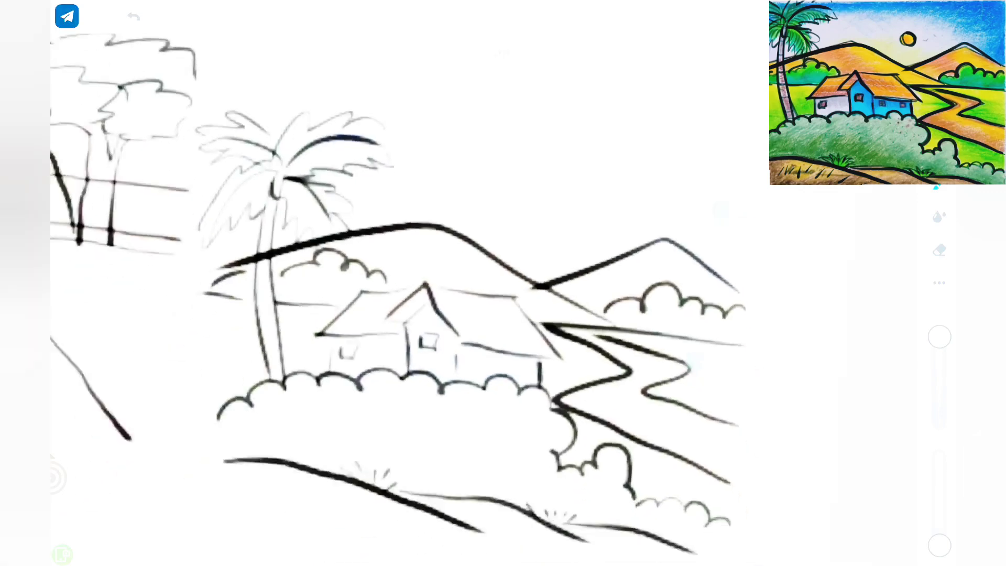
- Add a small sun above the mountains and grass strokes along the ground
mouse_move(530, 167)
left_mouse_down()
mouse_move(546, 181)
mouse_move(525, 173)
left_mouse_up()
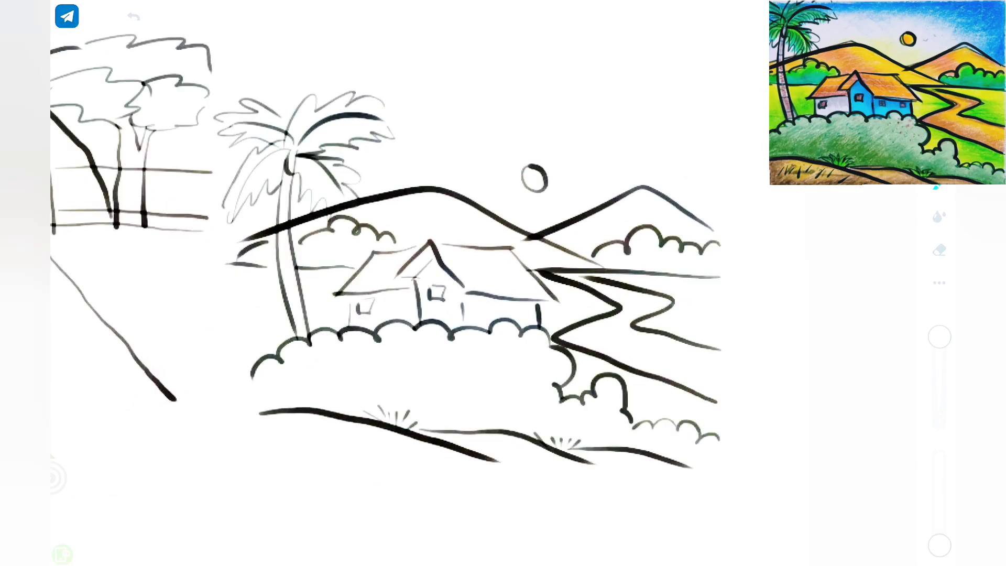
mouse_move(289, 430)
left_mouse_down()
mouse_move(280, 442)
mouse_move(300, 442)
left_mouse_up()
left_click_drag(342, 428, 333, 440)
mouse_move(368, 434)
left_mouse_down()
mouse_move(351, 449)
mouse_move(318, 449)
mouse_move(374, 448)
left_mouse_up()
left_click_drag(417, 446, 396, 459)
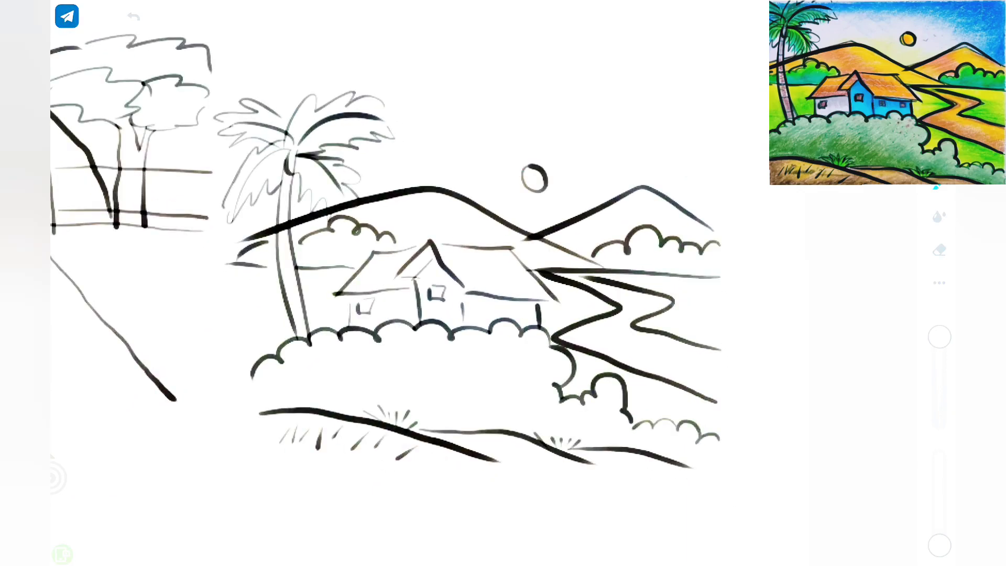